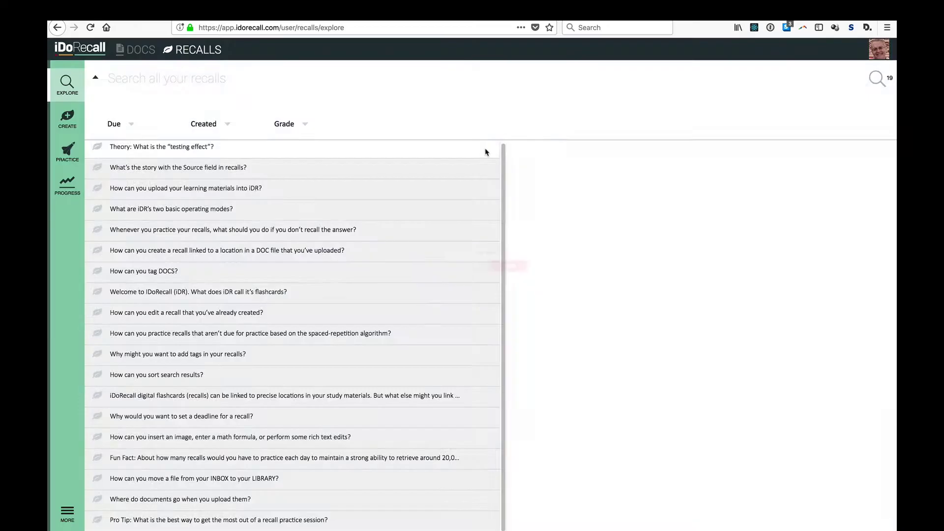
Step: Cancel deleting the first recall, open the 'Source field' recall, then start a new recall
left_click(486, 149)
left_click(459, 274)
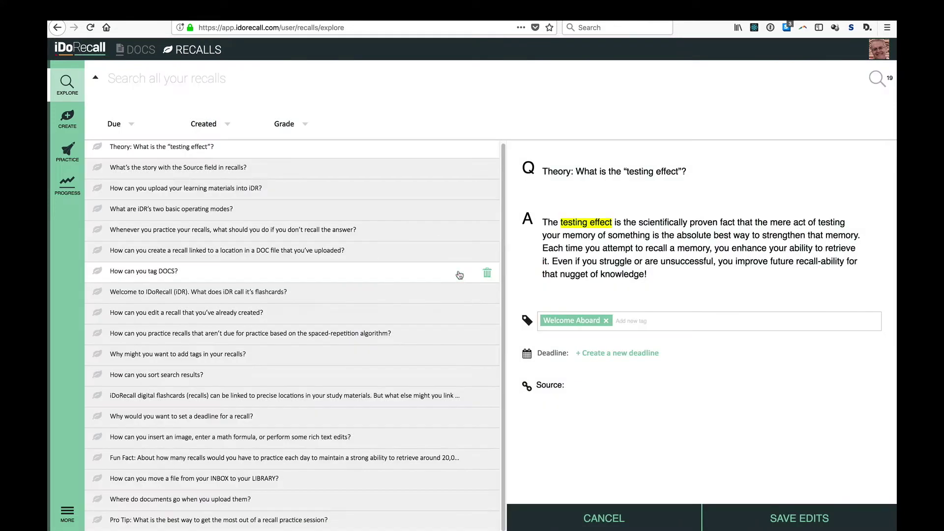
left_click(395, 170)
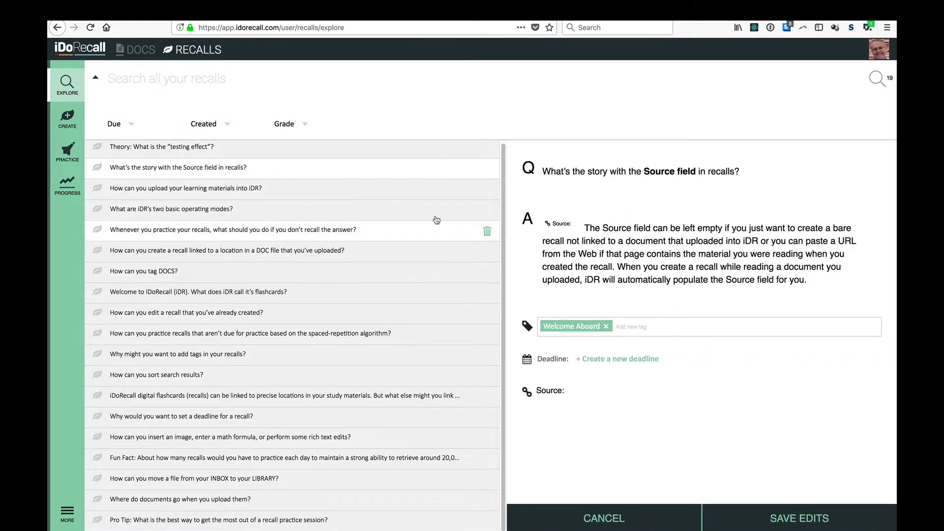
left_click(75, 116)
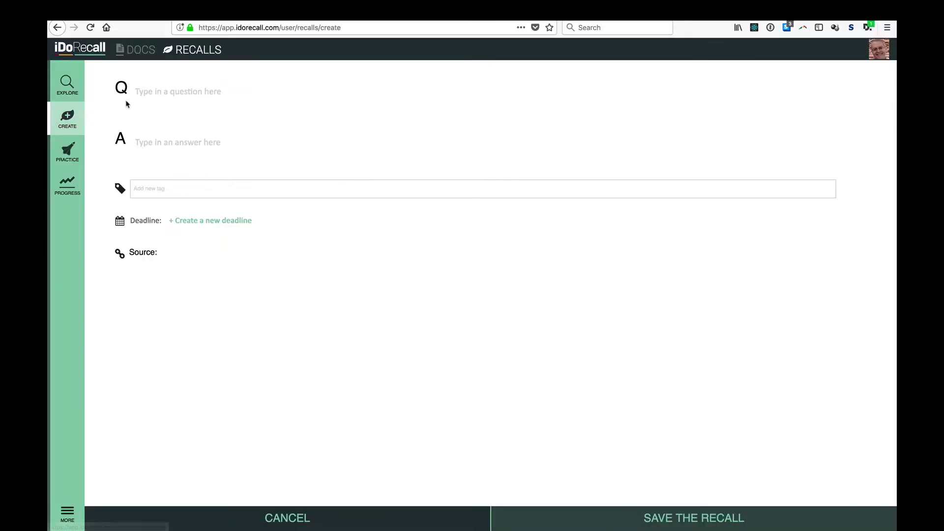
Step: Fill the question with 'test', a pasted photo and e = mc², and paste sample answer text
type("test")
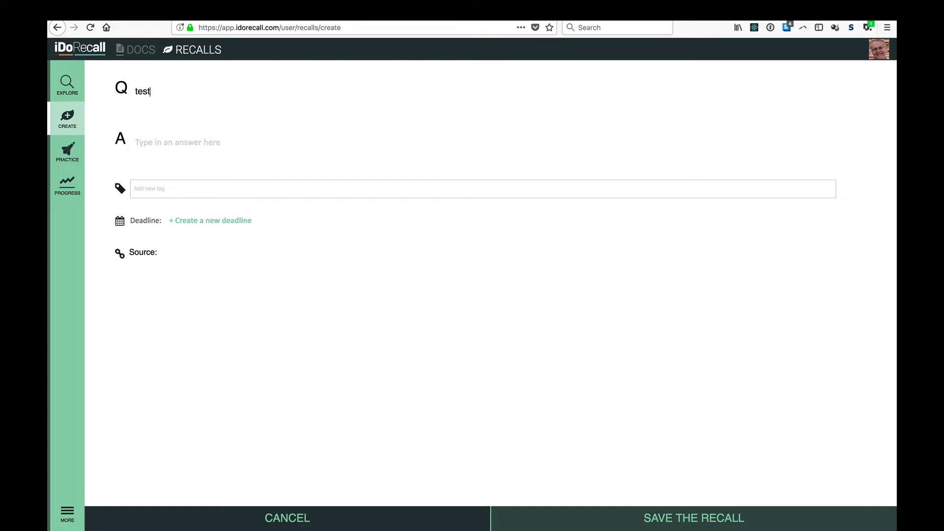
key("ctrl+v")
left_click(250, 176)
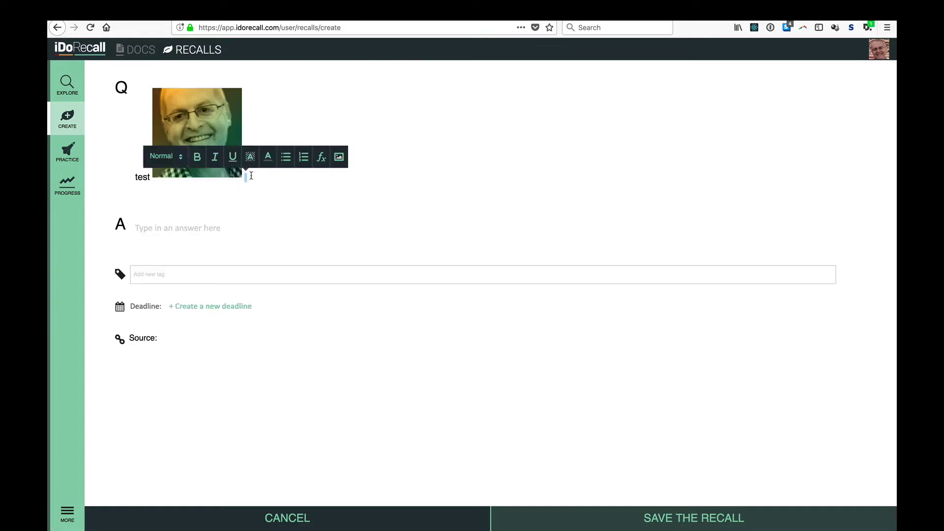
key("ctrl+v")
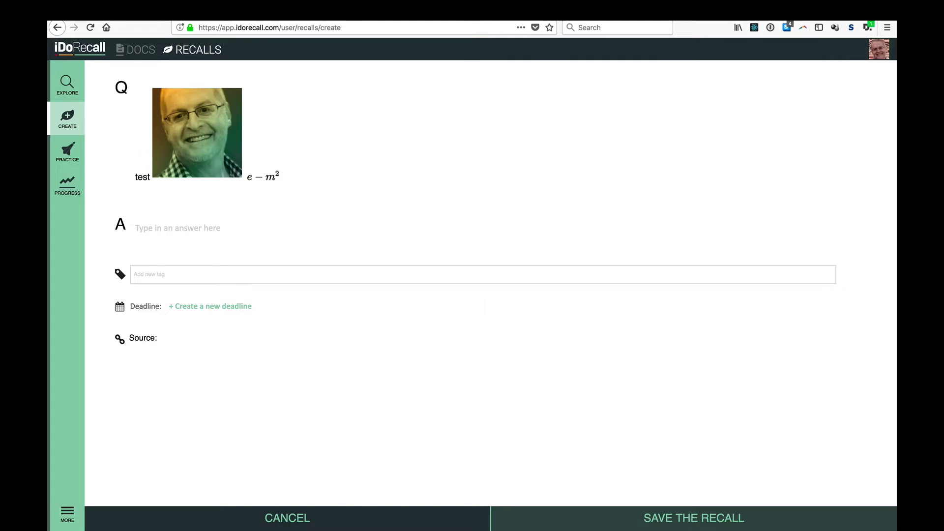
left_click(177, 228)
type("This is some sample text.")
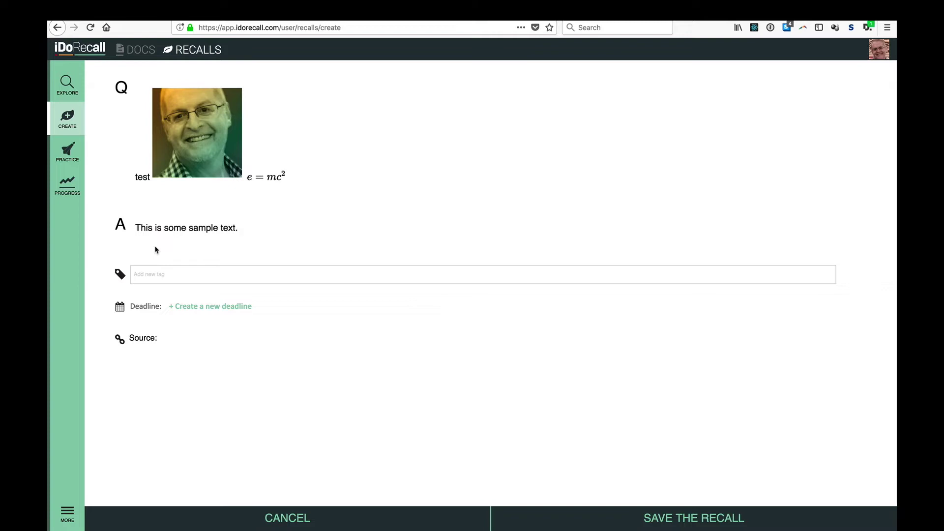
Step: Make the answer's word 'This' bold, italic, underlined and highlighted yellow
left_click_drag(137, 229, 153, 228)
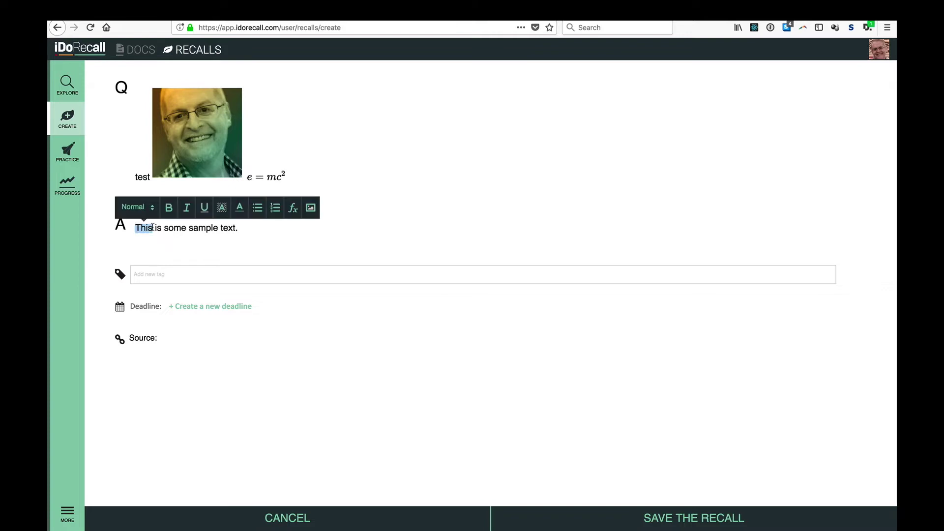
left_click(168, 207)
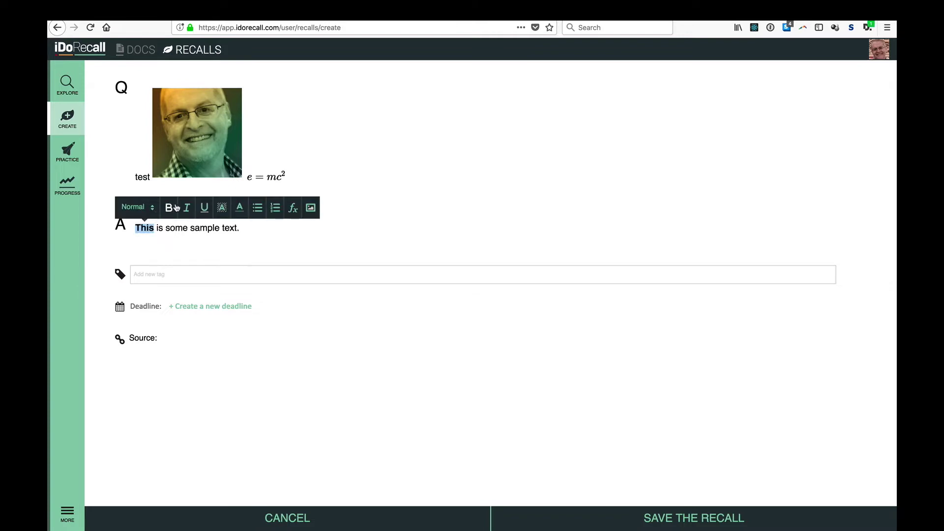
left_click(187, 209)
left_click(204, 208)
left_click(222, 208)
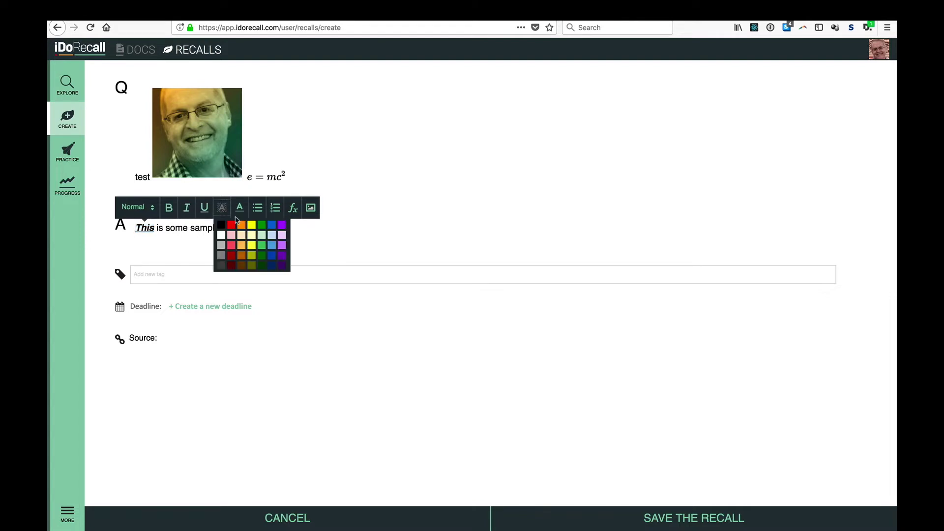
left_click(252, 226)
left_click(253, 225)
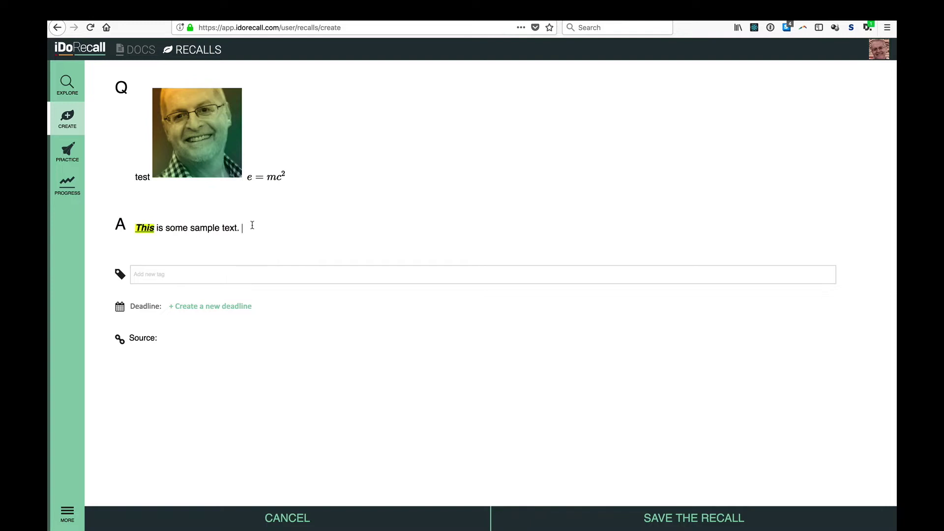
left_click_drag(252, 225, 245, 227)
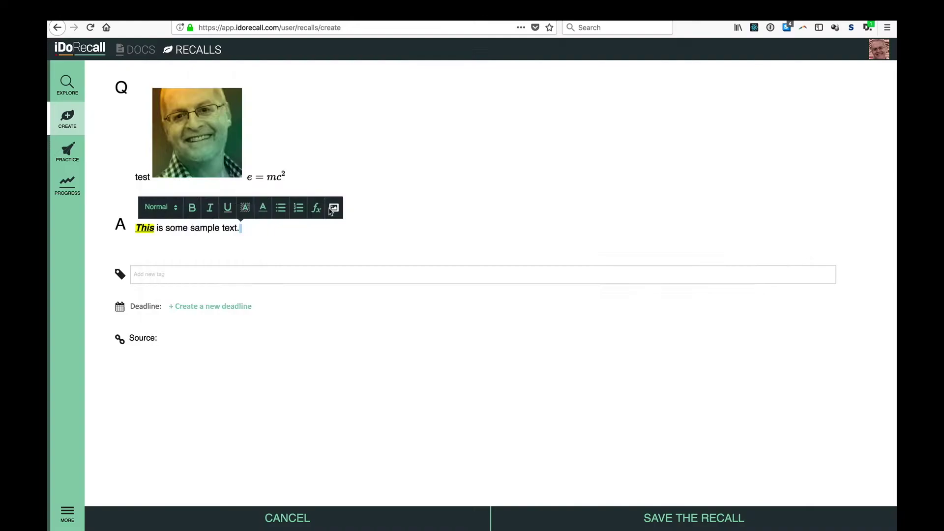
Step: Insert the headshot into the answer, resize it to 321×321, and drop in IDR_color_retina.png
left_click(333, 211)
left_click(322, 176)
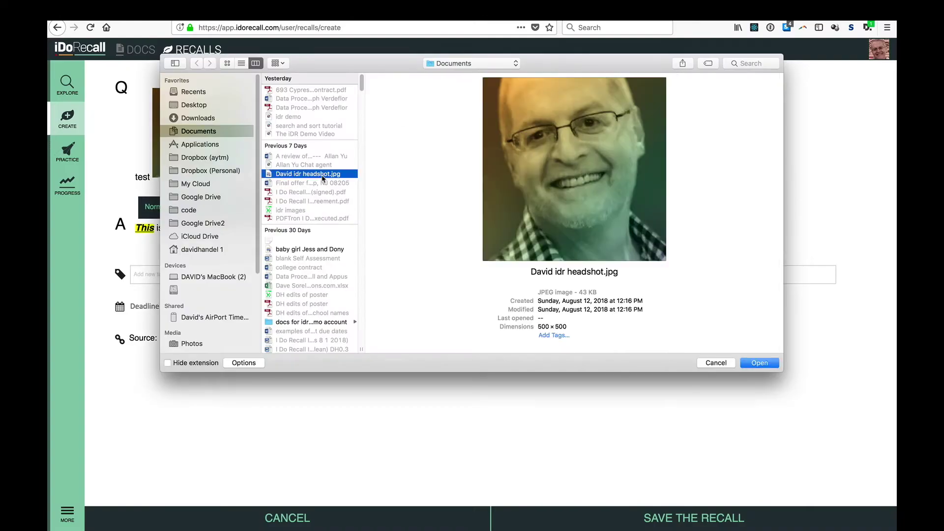
left_click(755, 362)
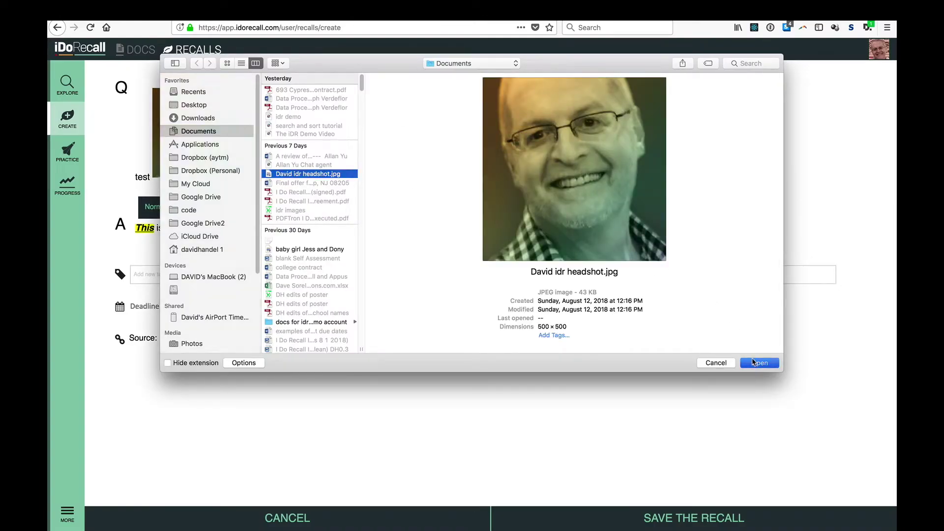
left_click(481, 350)
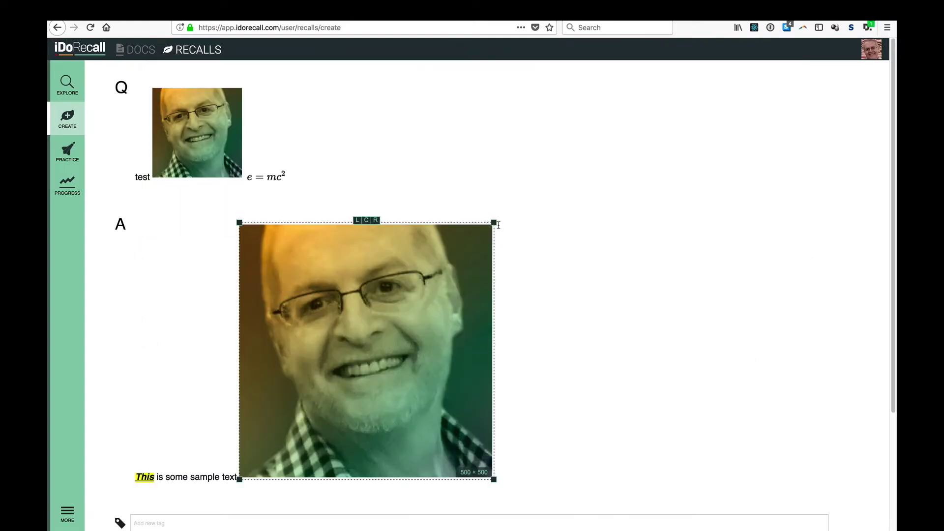
left_click_drag(496, 222, 332, 430)
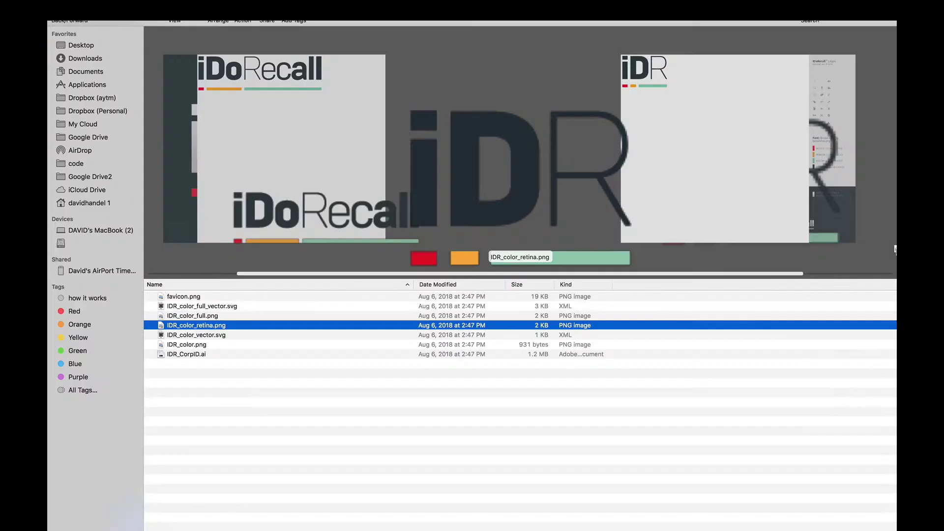
left_click_drag(895, 260, 155, 141)
left_click(287, 97)
Step: Insert the limit formula into the question as LaTeX using the fx button
left_click(291, 70)
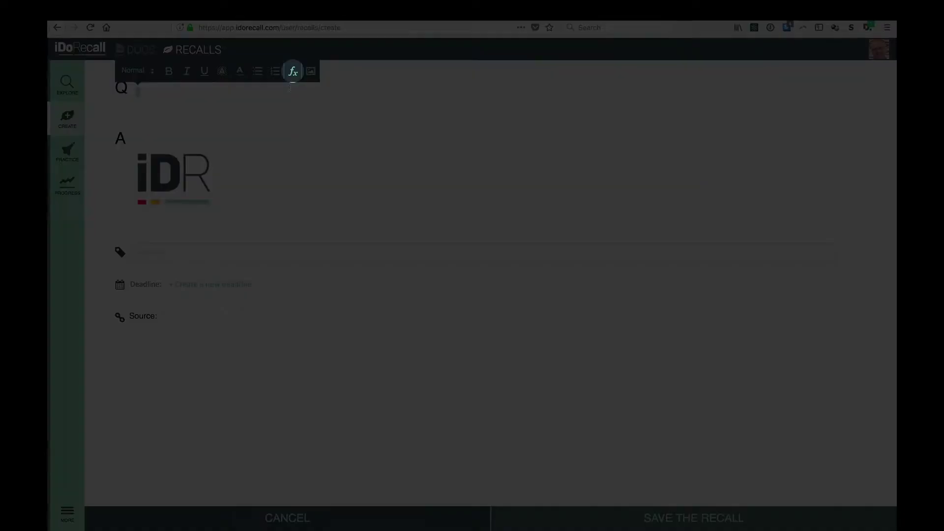
type("\\lim_{x \\to \\infty} \\exp(-x) = 0")
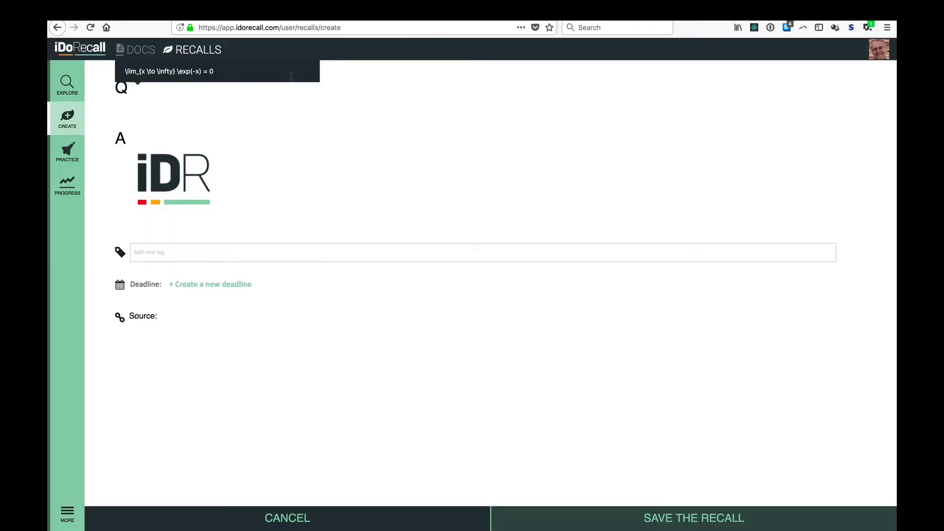
key("Return")
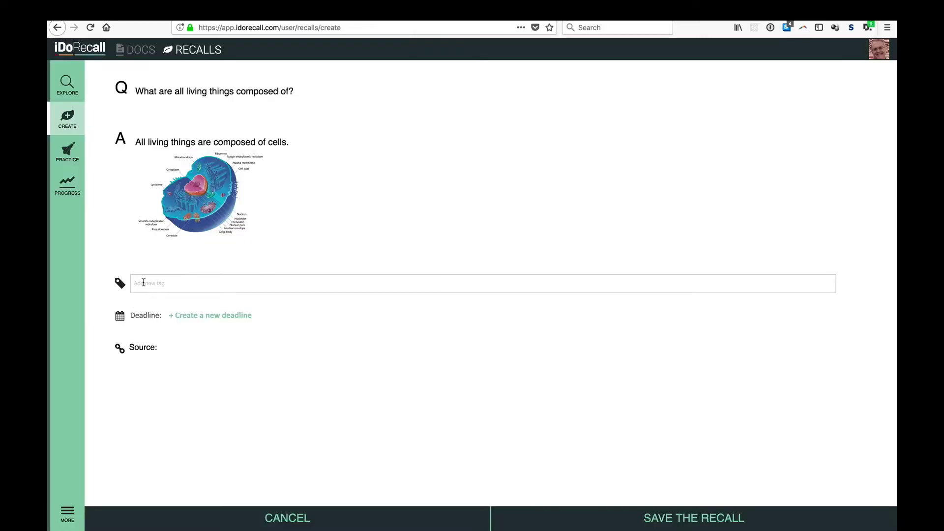
Step: Tag the recall Biology 101 from the 'Bi' suggestion and add a deadline entry
type("Bi")
left_click(149, 298)
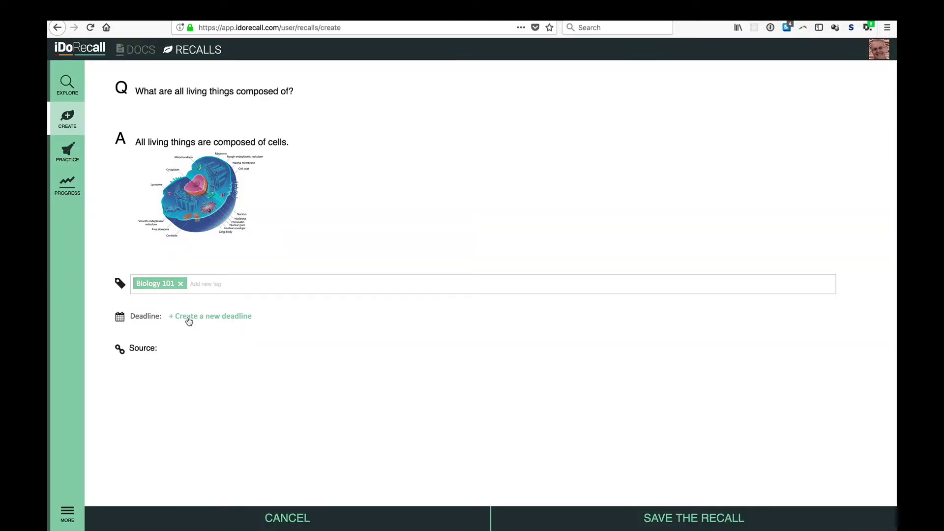
left_click(187, 317)
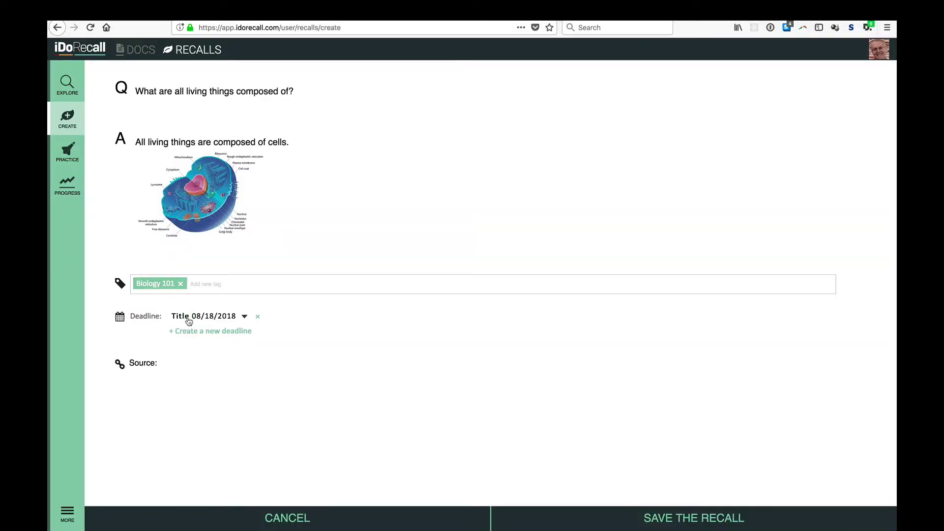
Step: Name the deadline 'Biology 101 Final Exam', date it 16 August 2019, and save it
left_click(244, 317)
double_click(214, 327)
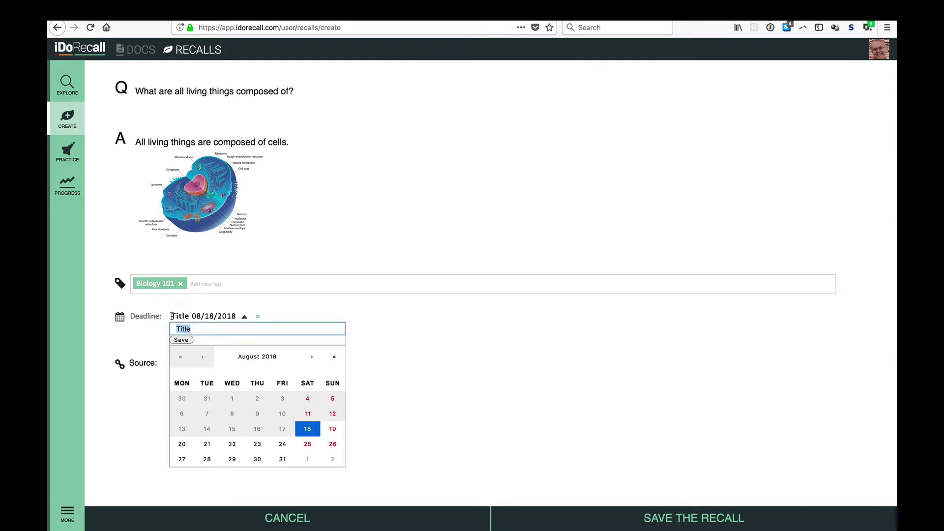
type("Biology 101 Final Exam")
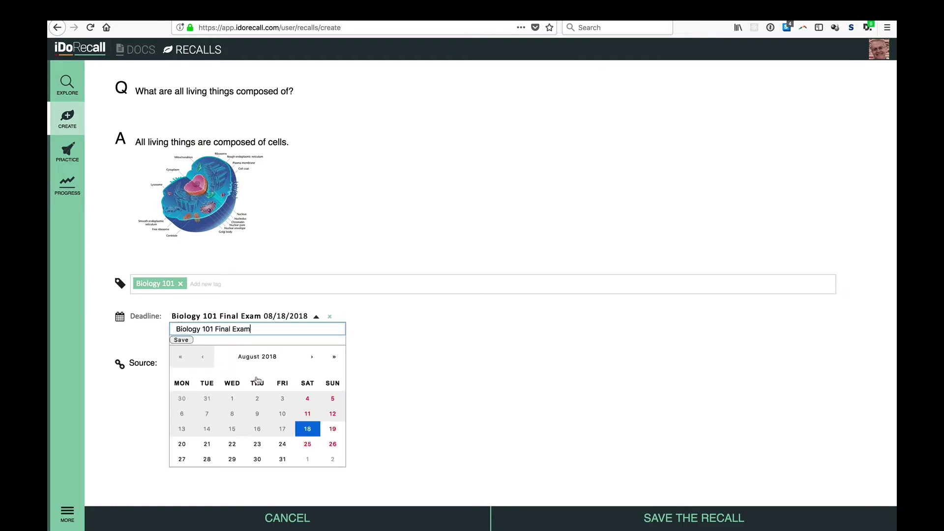
left_click(335, 357)
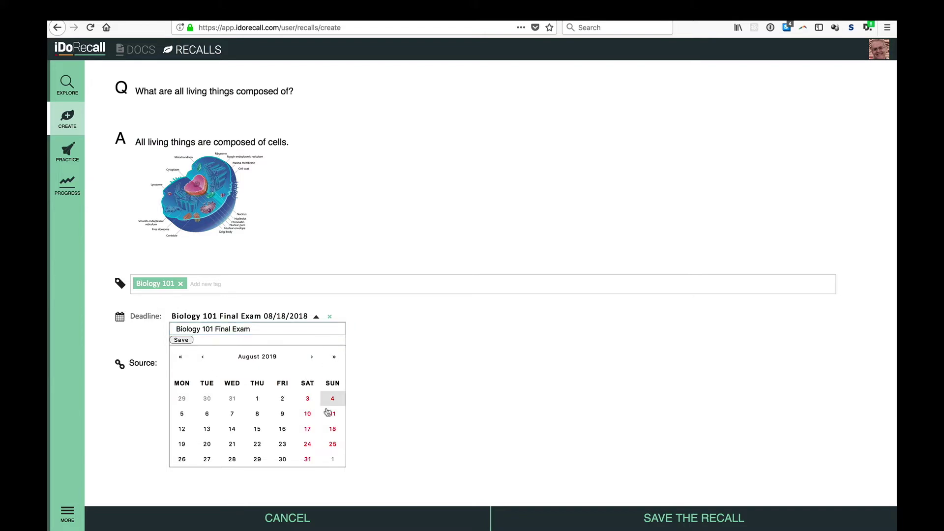
left_click(283, 430)
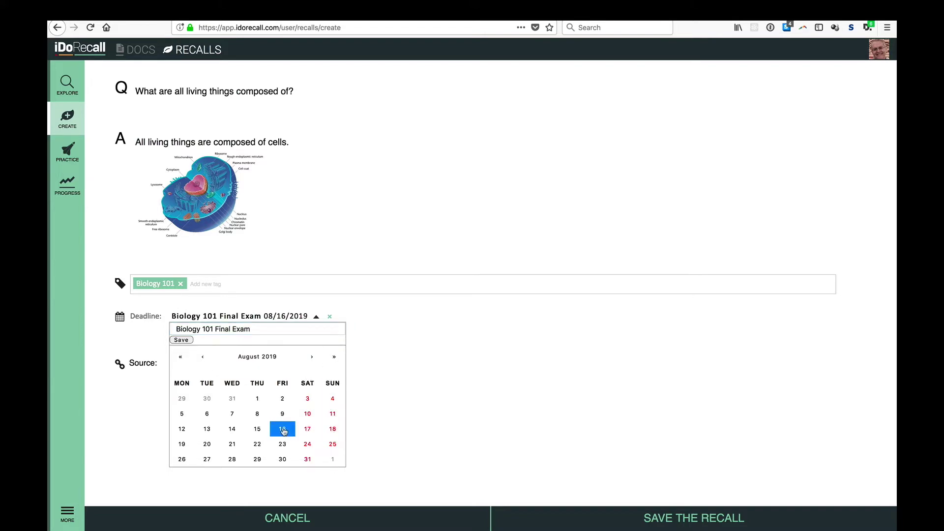
left_click(182, 340)
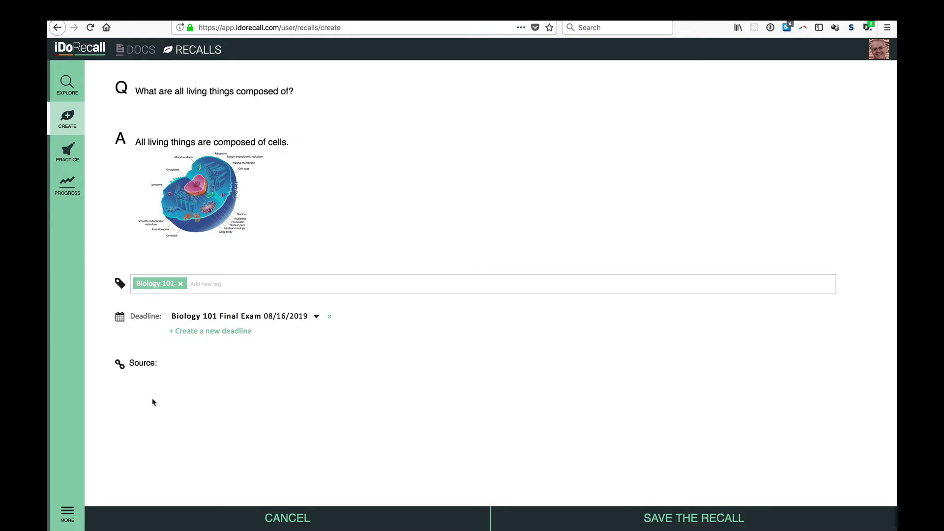
left_click(121, 376)
Step: Paste the Wikipedia Cell (biology) page link as the source and show the search scope options
type("https://en.wikipedia.org/wiki/Cell_(biology)")
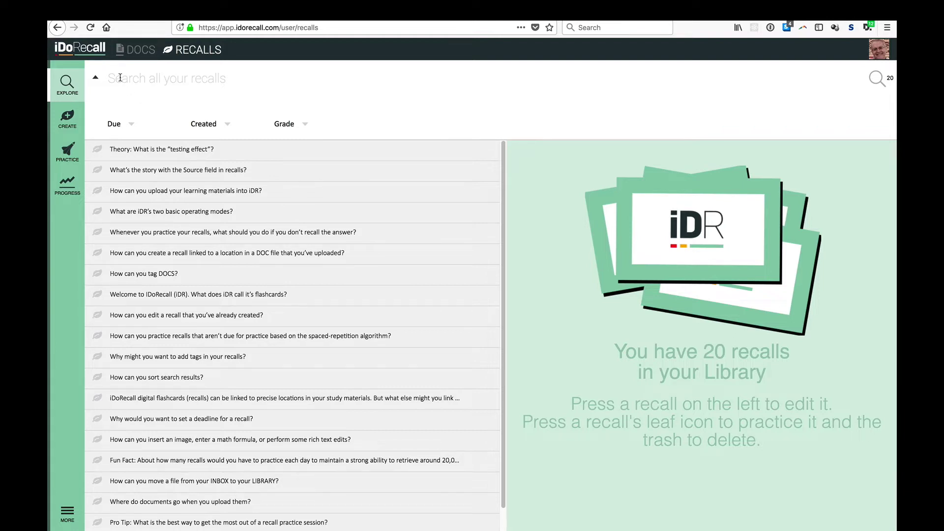
left_click(120, 77)
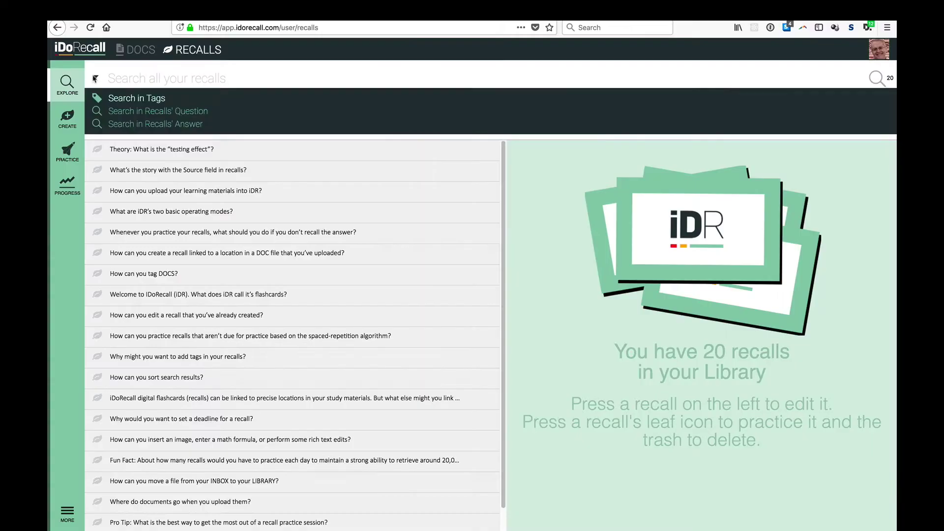
left_click(96, 77)
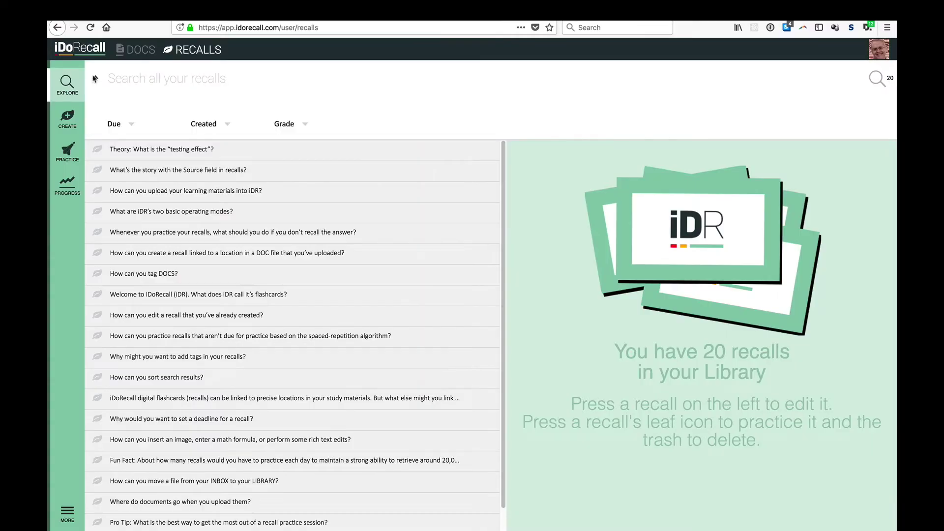
left_click(131, 126)
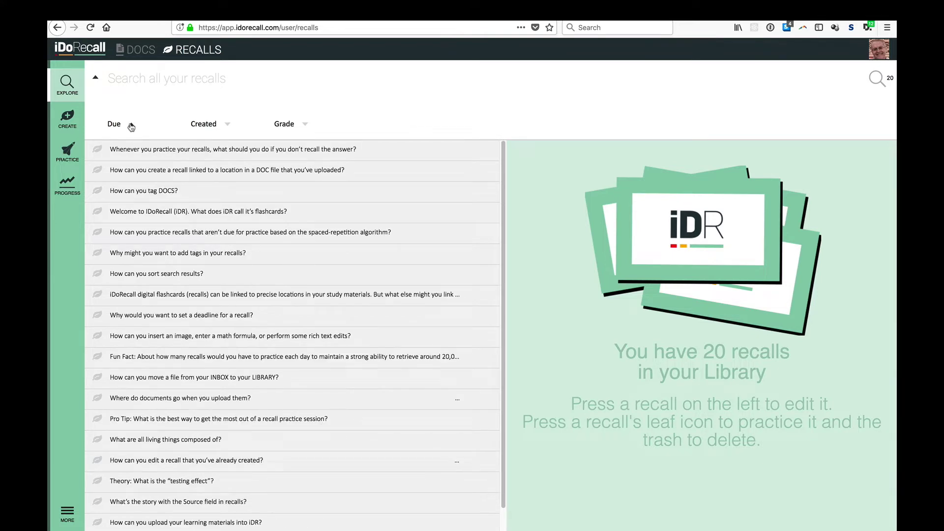
left_click(131, 126)
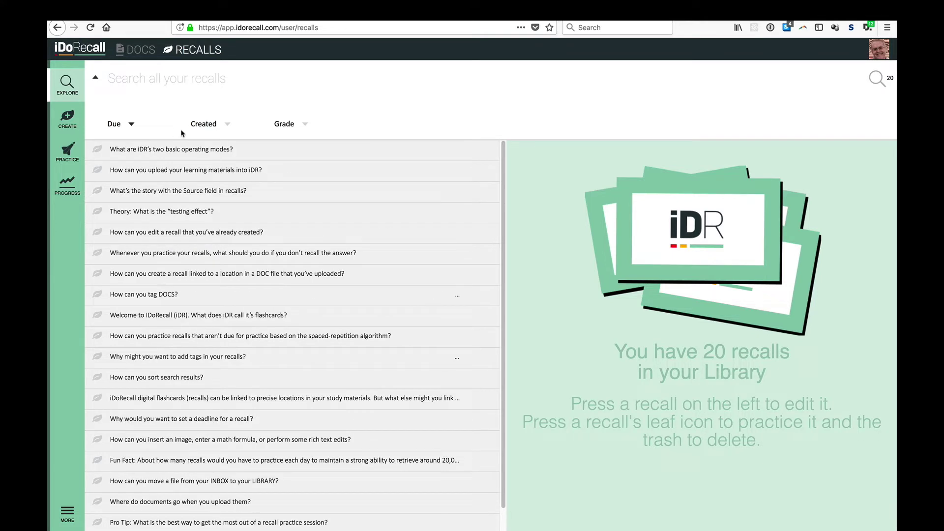
left_click(228, 126)
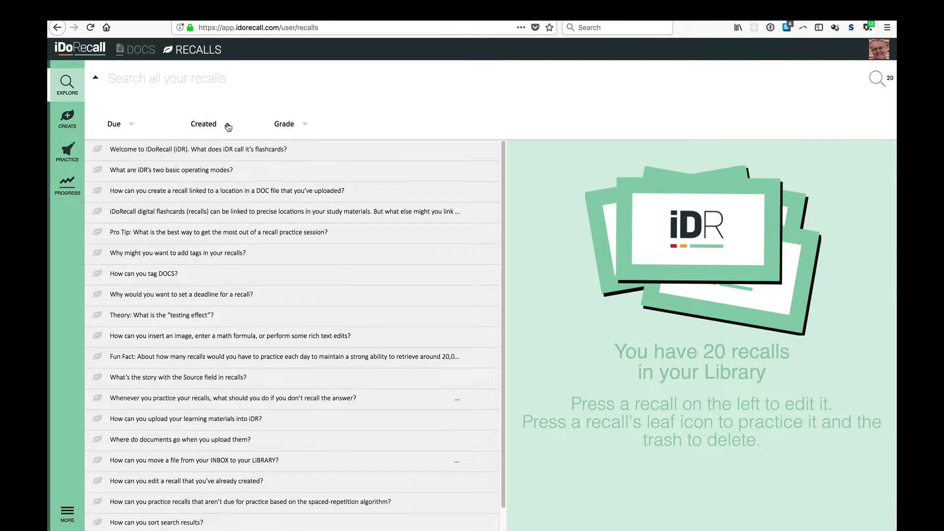
left_click(228, 125)
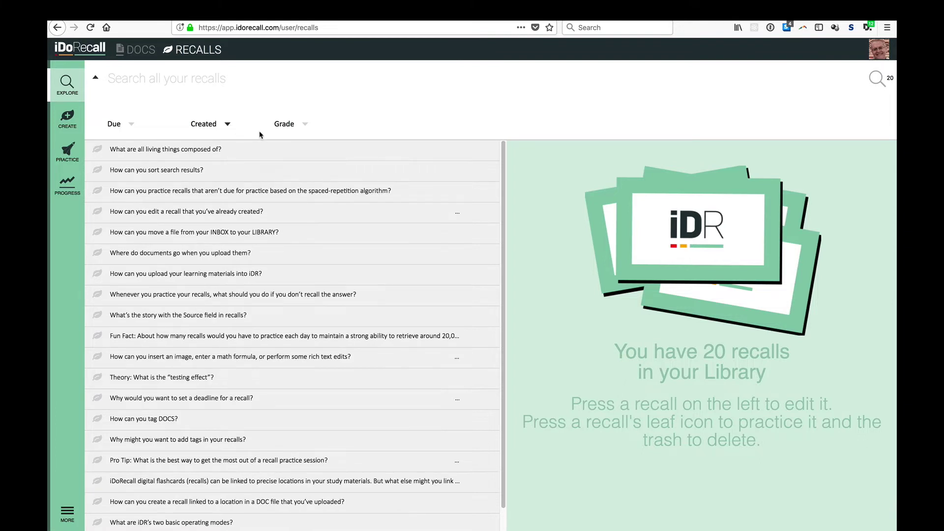
left_click(305, 126)
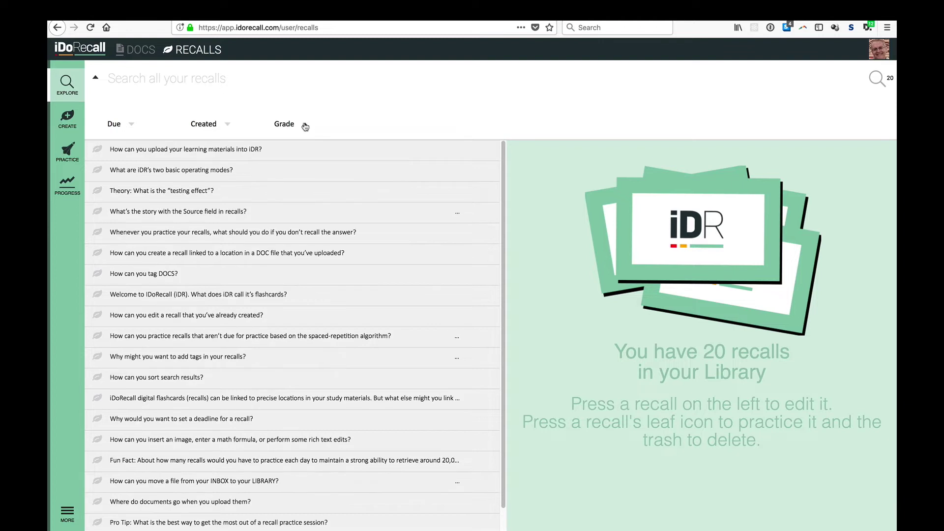
left_click(306, 126)
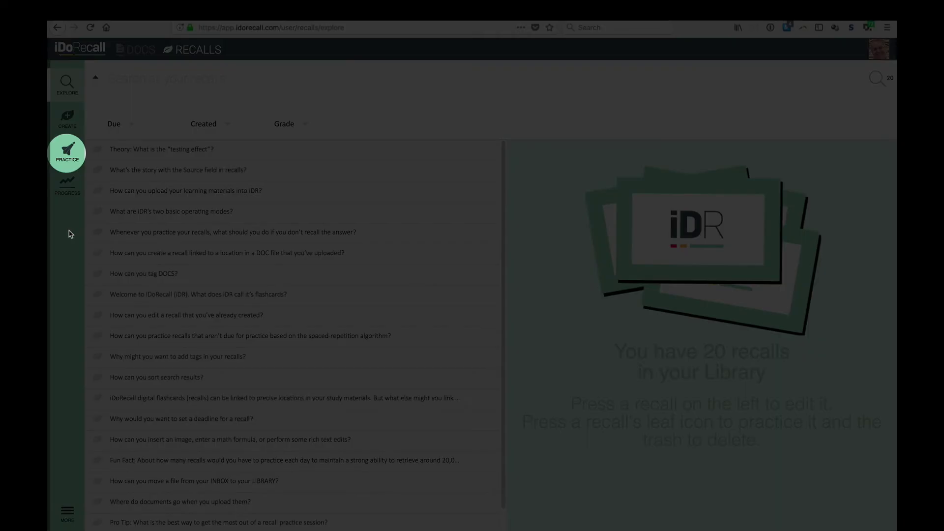
left_click(71, 159)
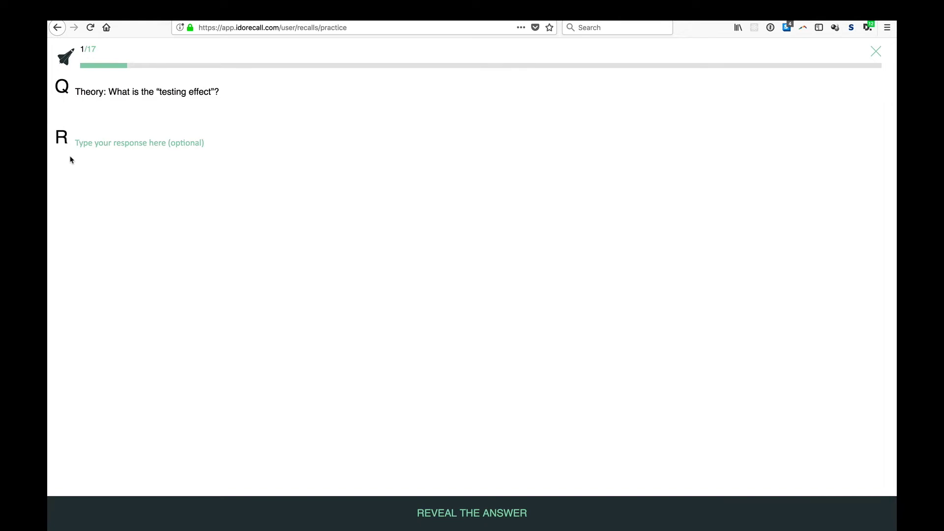
Step: Respond 'hmmm' to the first practice question and reveal the testing-effect answer
left_click(79, 143)
type("hmmm")
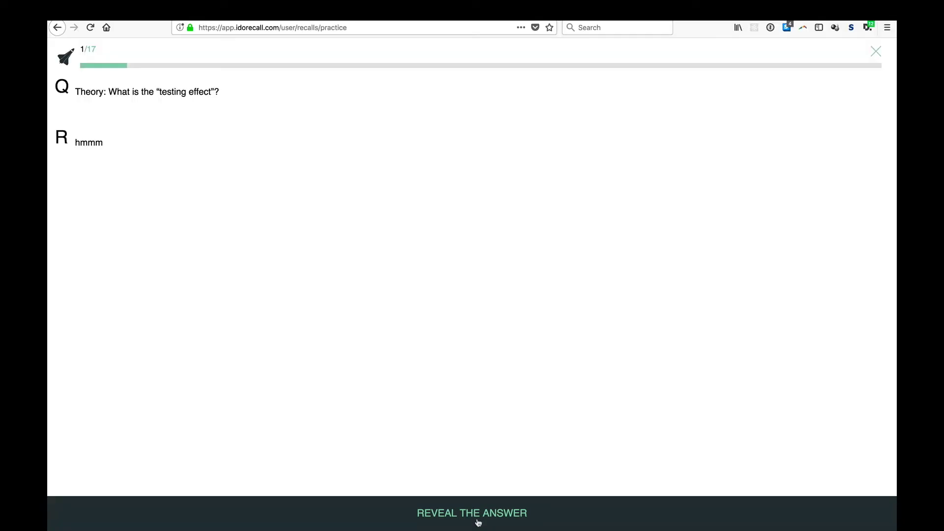
left_click(477, 522)
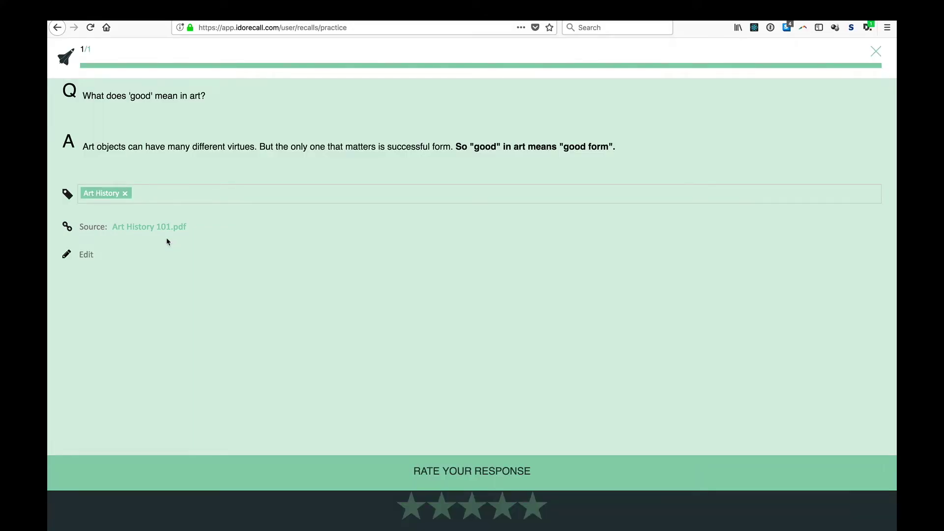
Step: View the highlighted passage in Art History 101.pdf, then return to the practice card
left_click(158, 228)
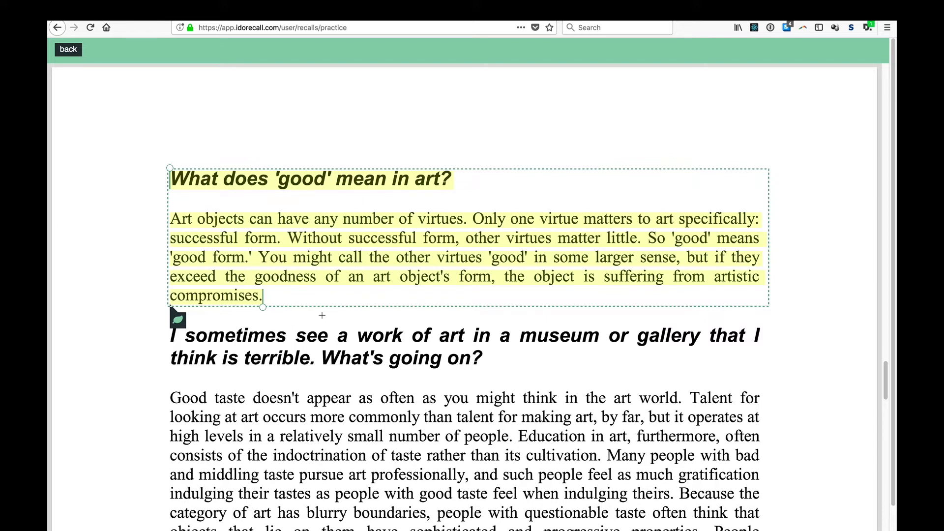
left_click(79, 53)
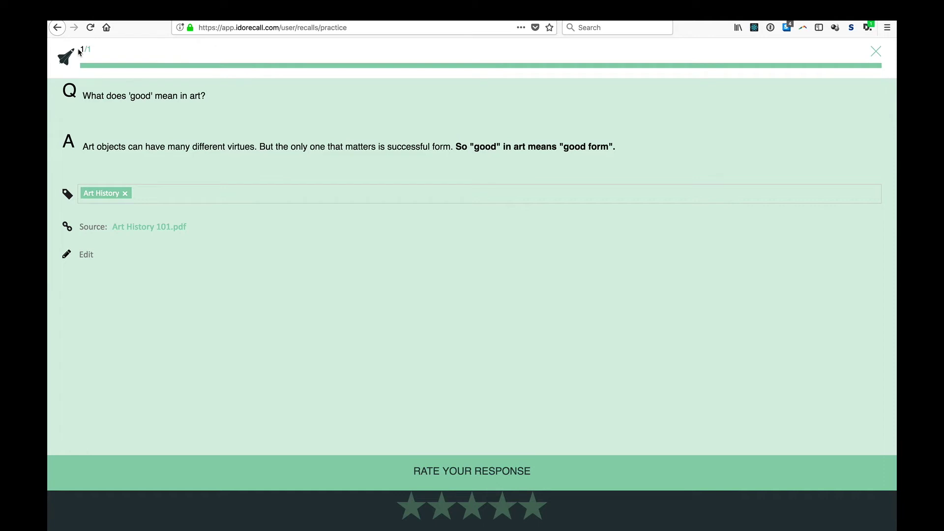
Step: Rate the art recall five stars and advance to the next recall
left_click(409, 512)
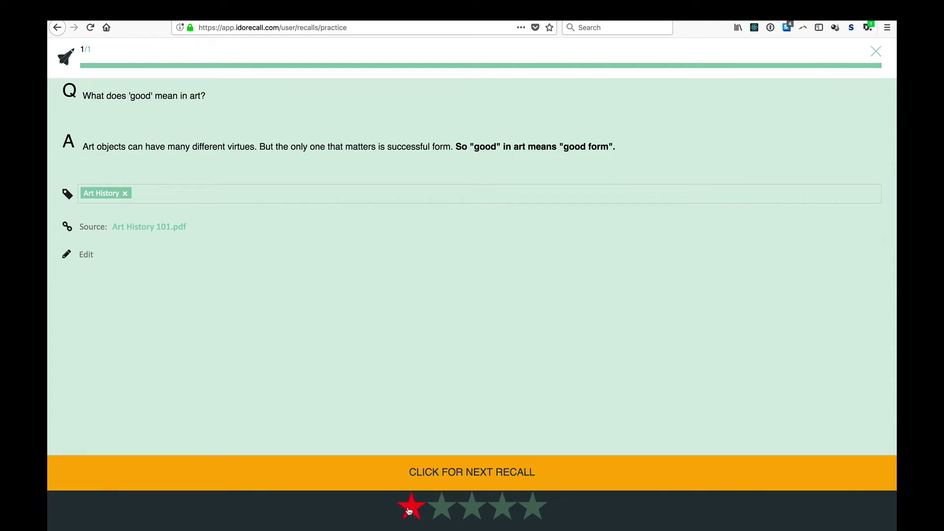
left_click(440, 510)
left_click(471, 511)
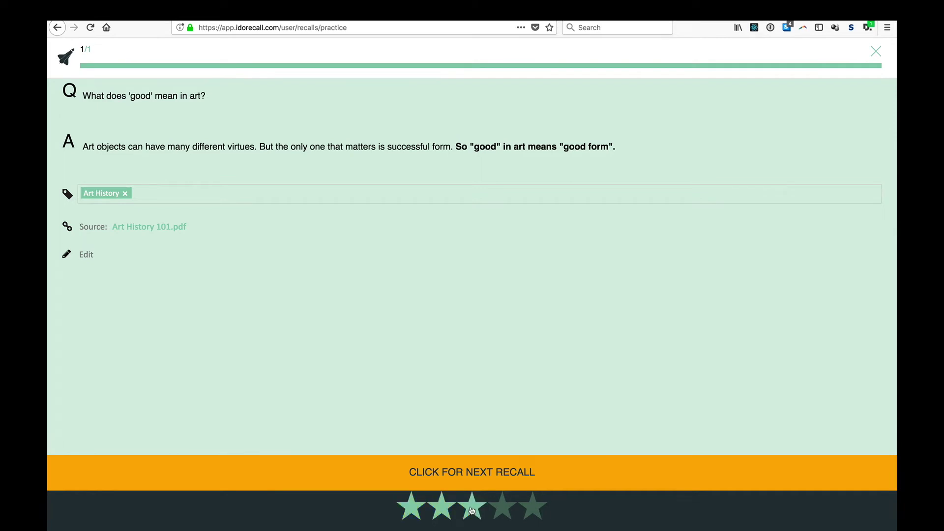
left_click(503, 512)
left_click(533, 511)
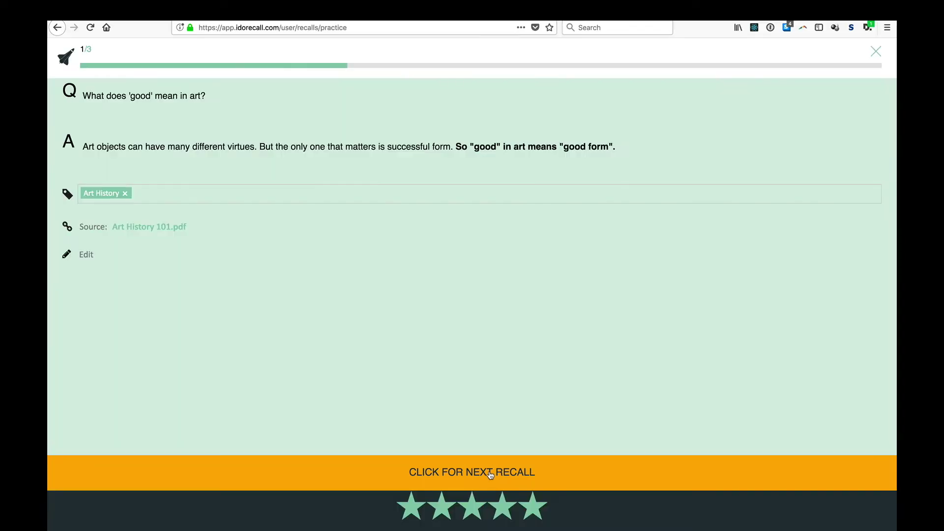
left_click(491, 473)
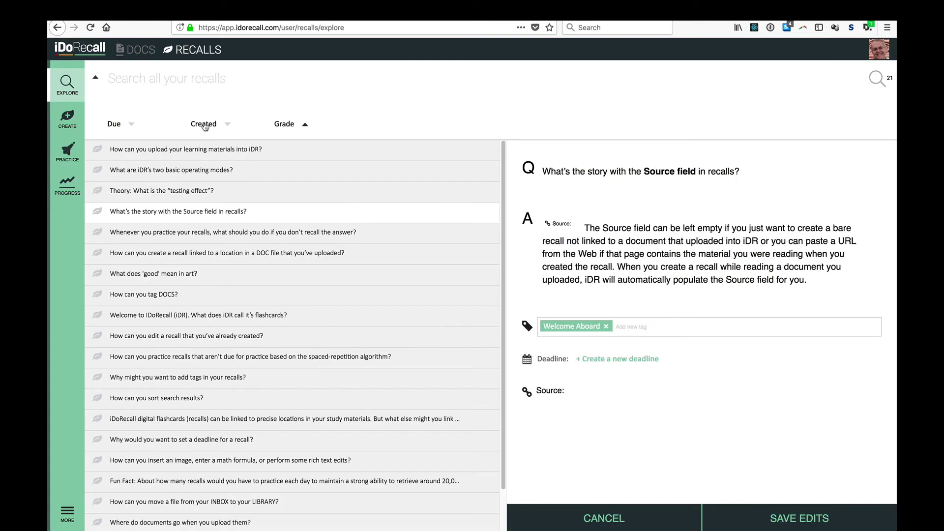
Step: Sort the recall list by creation date and then by grade, reversing each order
left_click(205, 125)
left_click(205, 125)
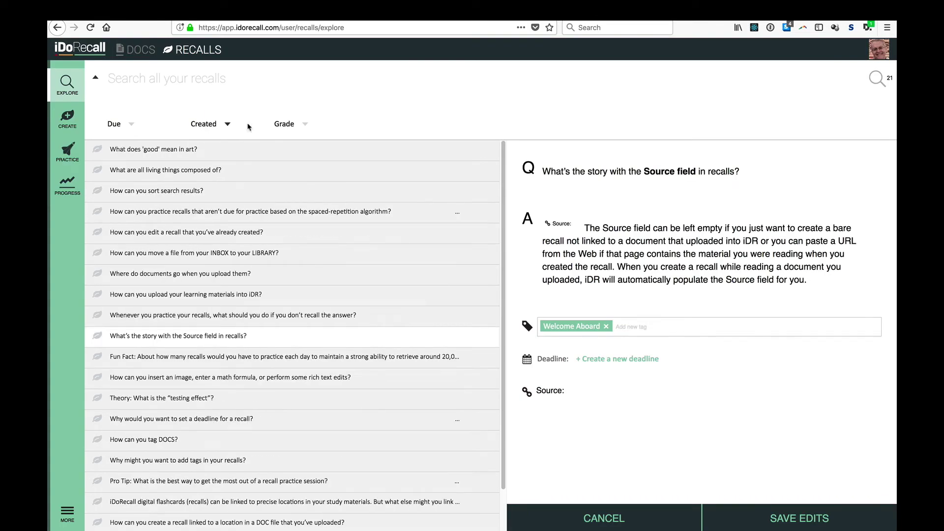
left_click(286, 126)
left_click(286, 125)
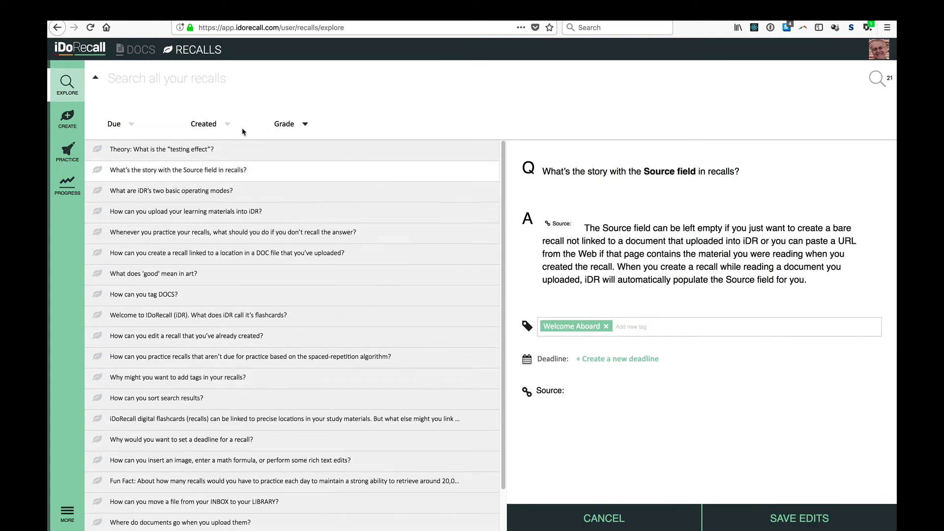
Step: Practise the testing-effect, Source field, two operating modes and DOC-linked recalls, then exit practice
left_click(100, 150)
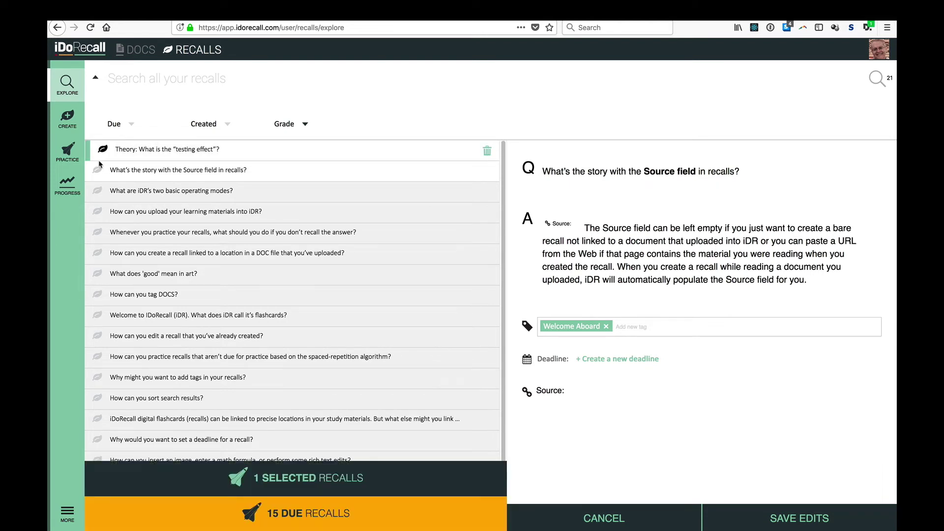
left_click(101, 170)
left_click(101, 191)
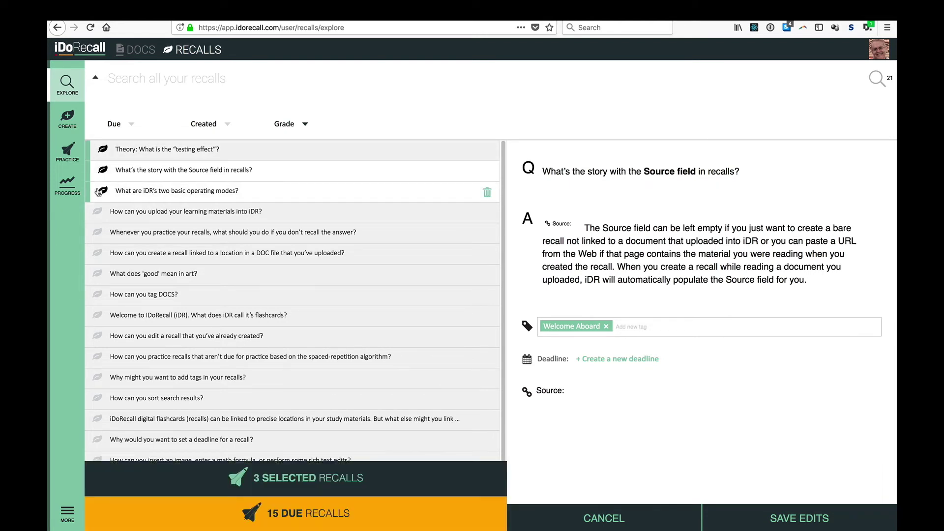
left_click(101, 252)
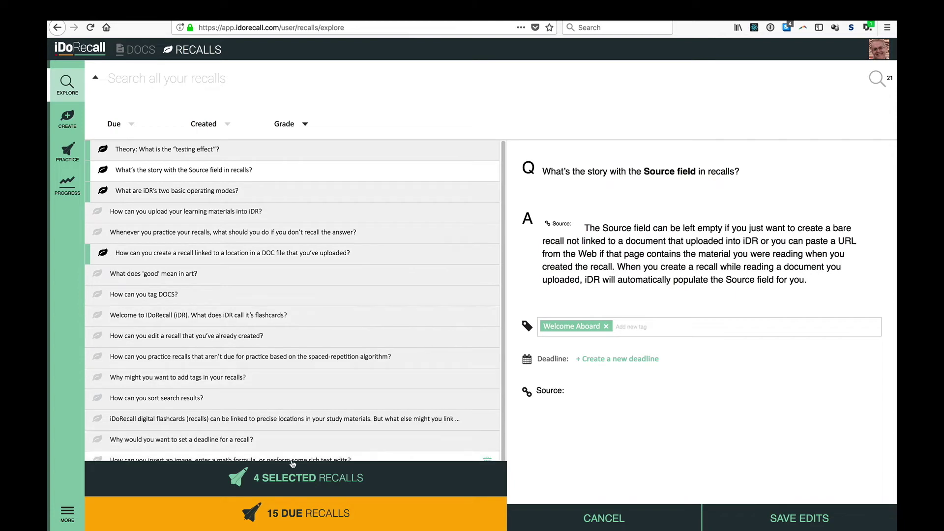
left_click(304, 477)
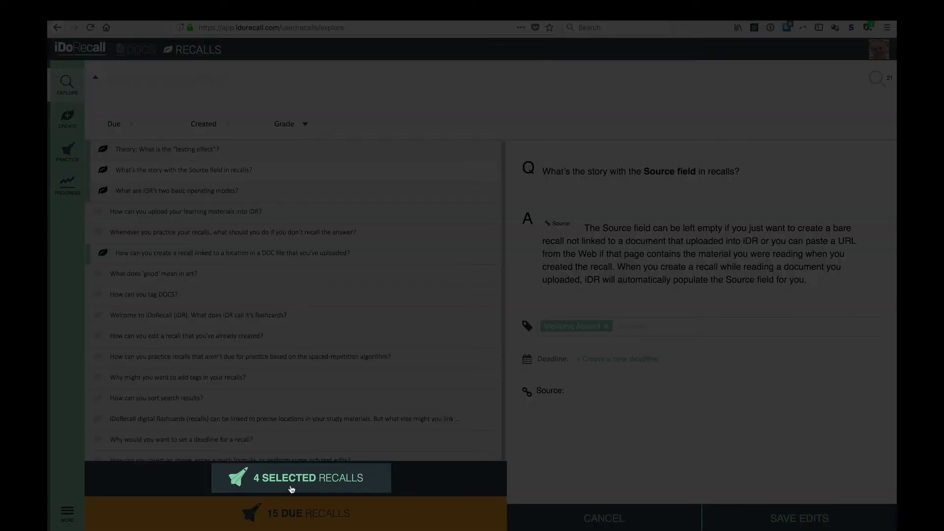
key("Escape")
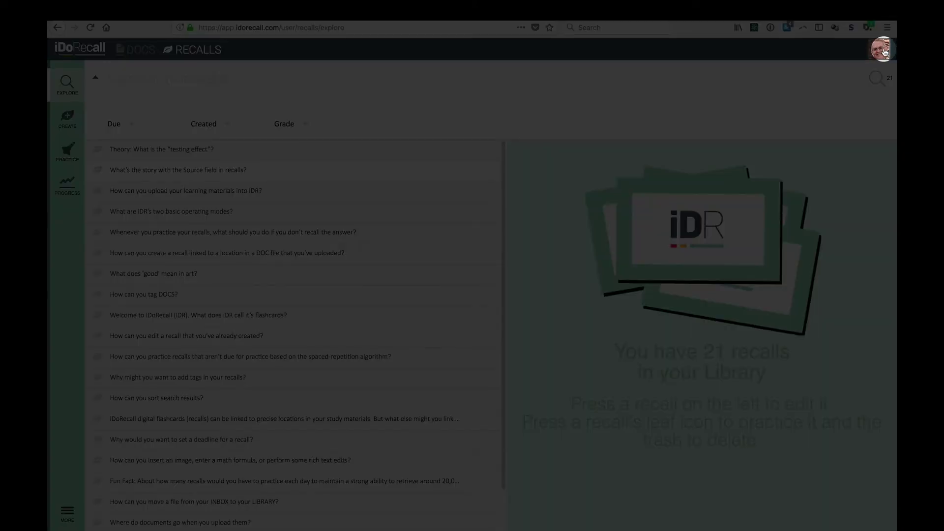
Step: Look over the account profile page and bring up the MORE options menu
left_click(883, 53)
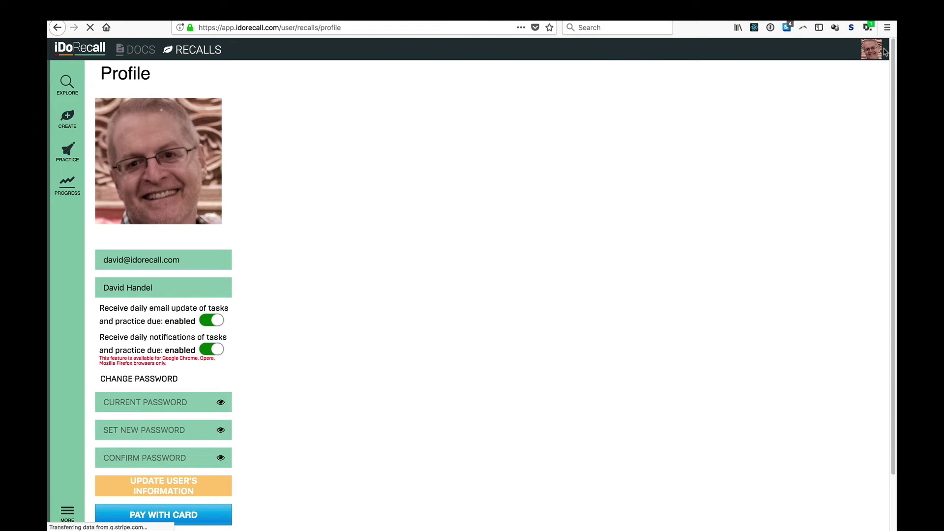
scroll(459, 315, "down", 2)
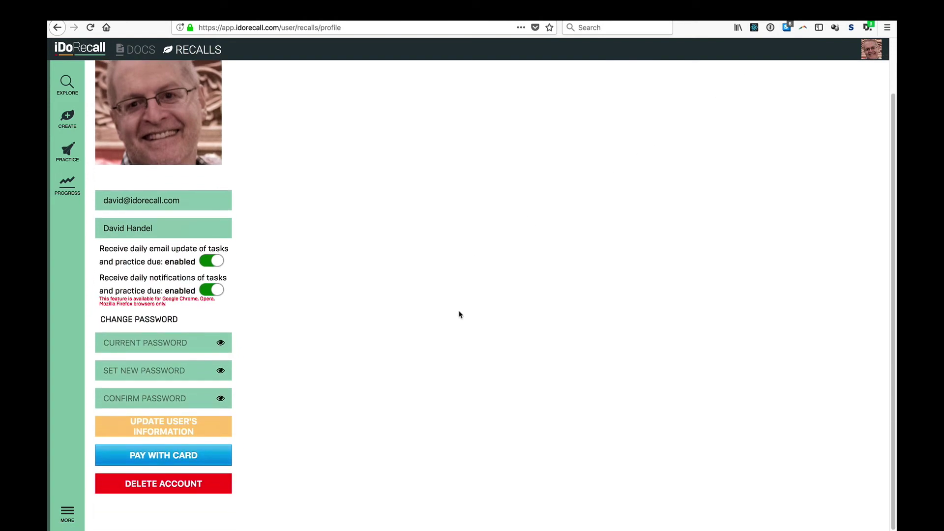
scroll(460, 314, "up", 2)
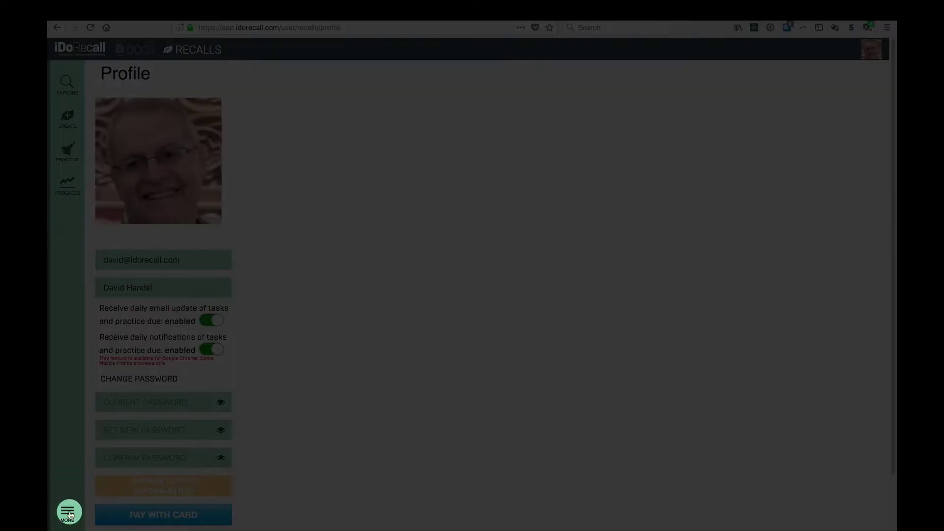
left_click(68, 512)
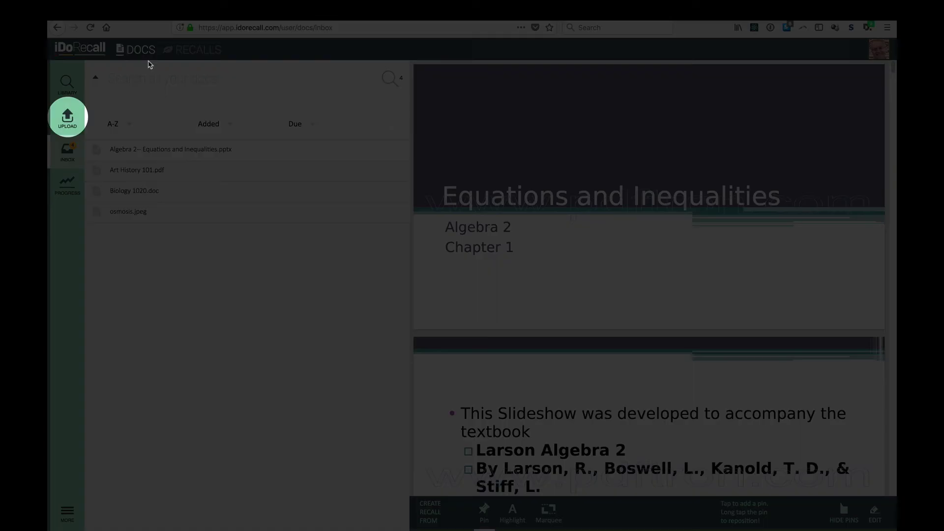
Step: Upload the four study files, from the Algebra 2 slideshow through osmosis.jpeg, to the Docs inbox
left_click(69, 120)
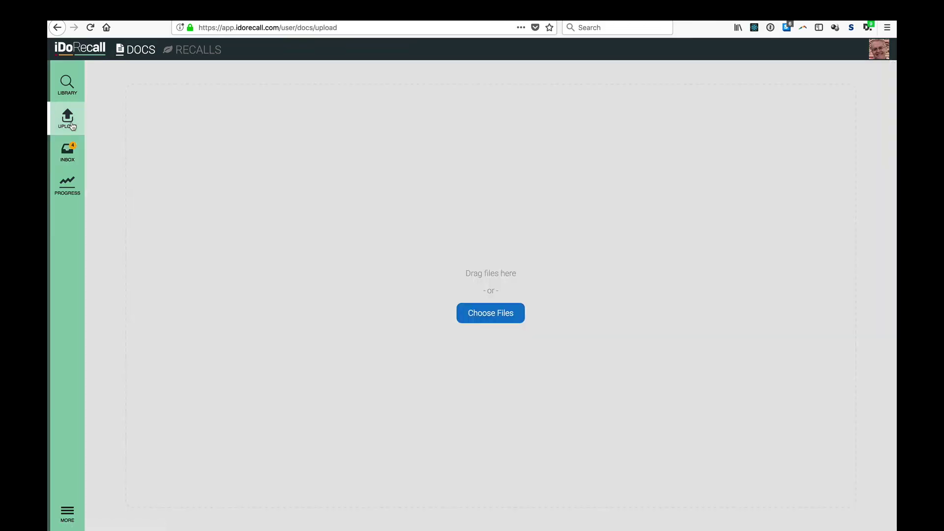
left_click(483, 317)
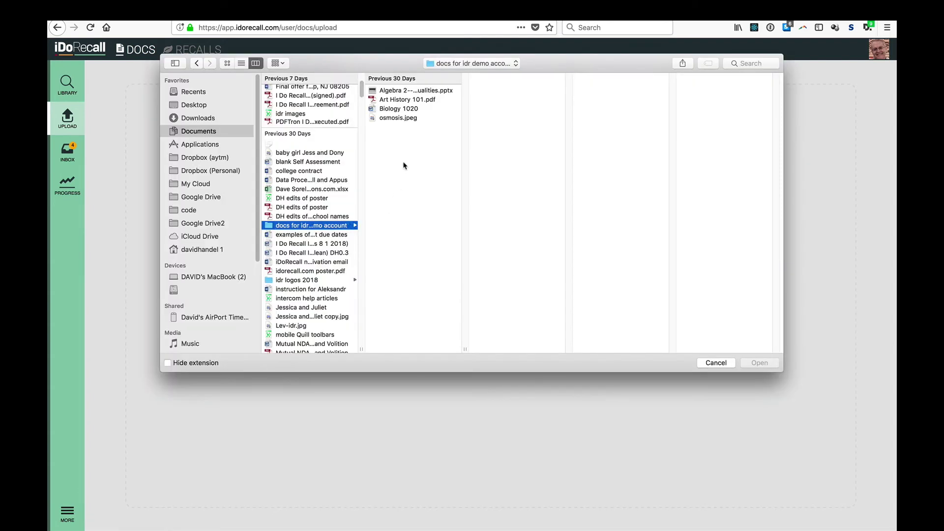
left_click(405, 91)
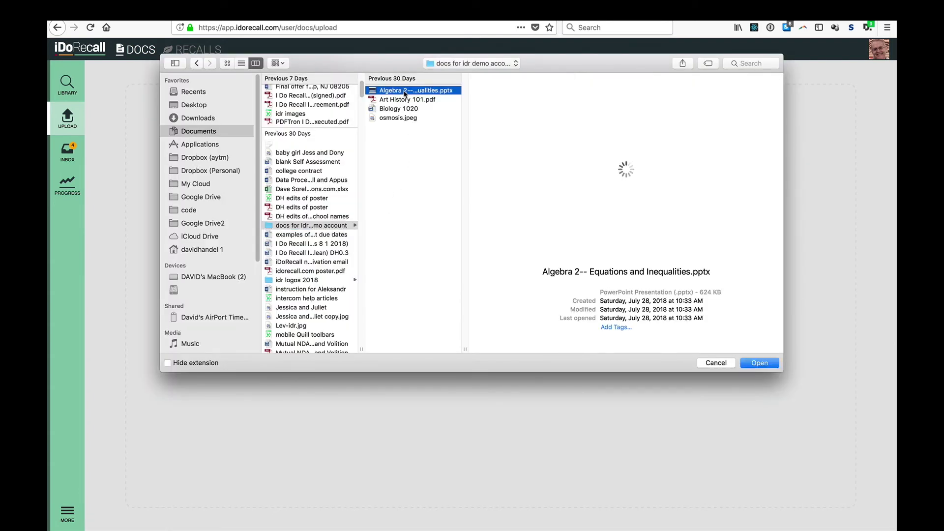
left_click(401, 119, "shift")
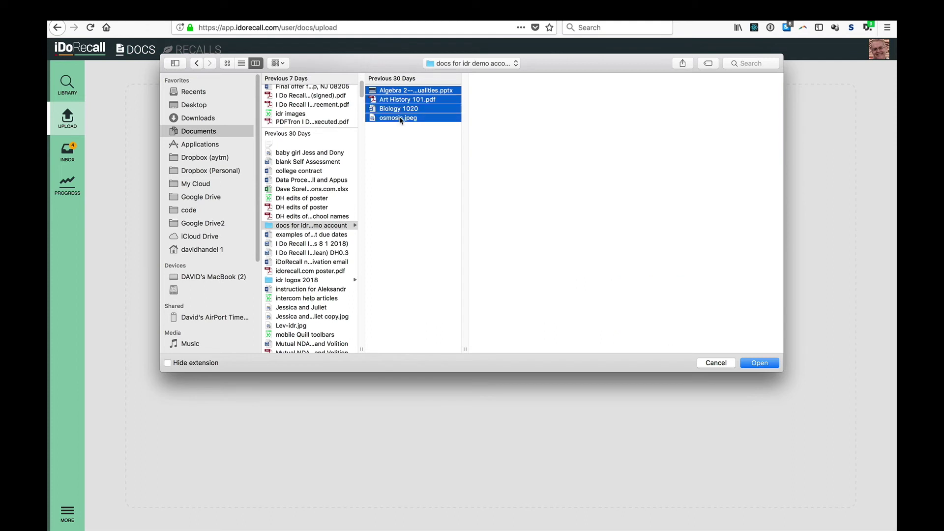
left_click(758, 365)
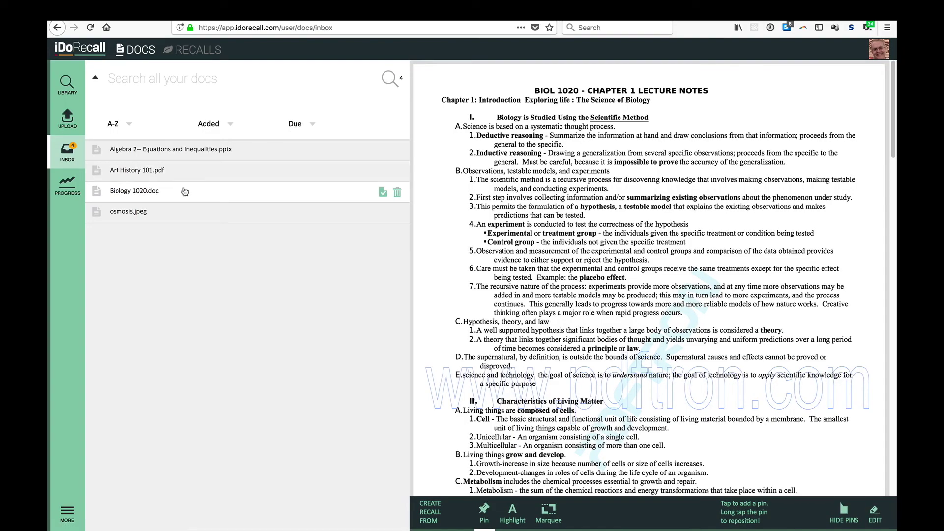
Step: Mark the taxonomic classification passage in the Biology 1020 notes and create a recall from it
mouse_move(185, 191)
scroll(499, 252, "down", 10)
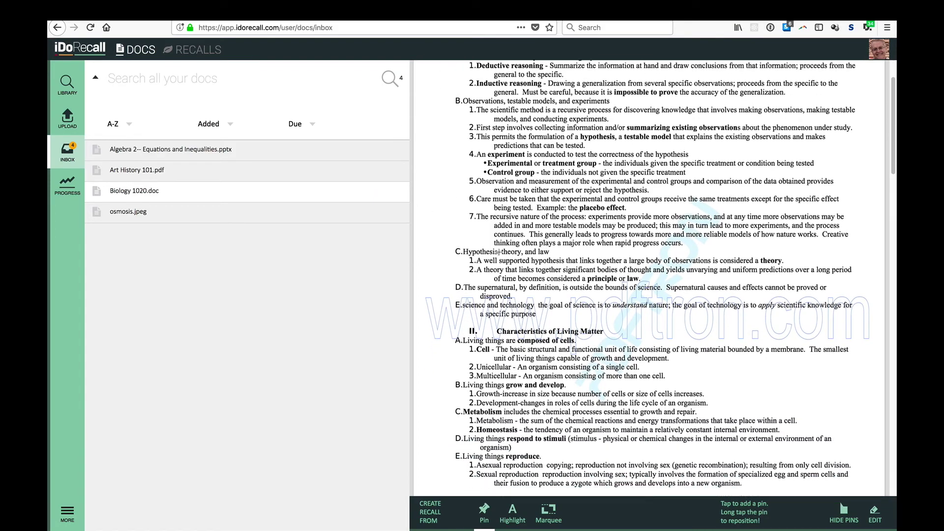
scroll(499, 252, "down", 8)
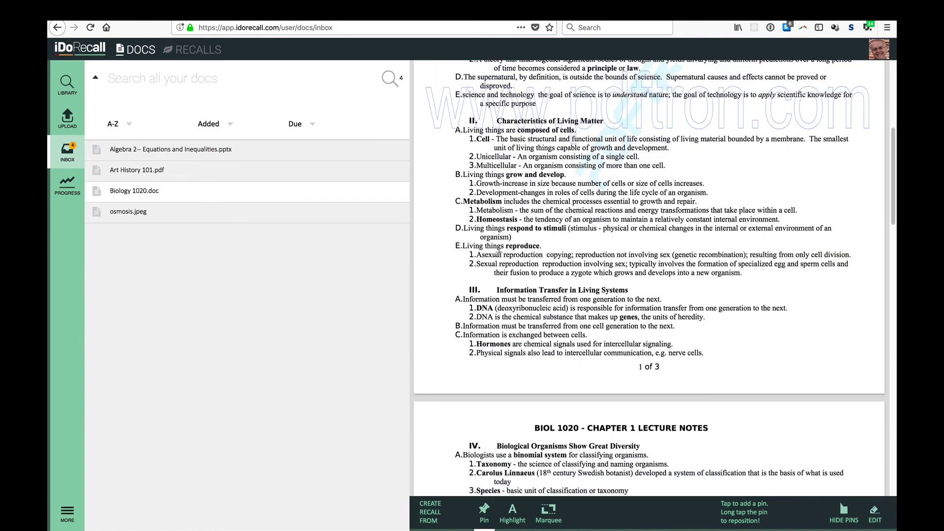
scroll(499, 252, "down", 4)
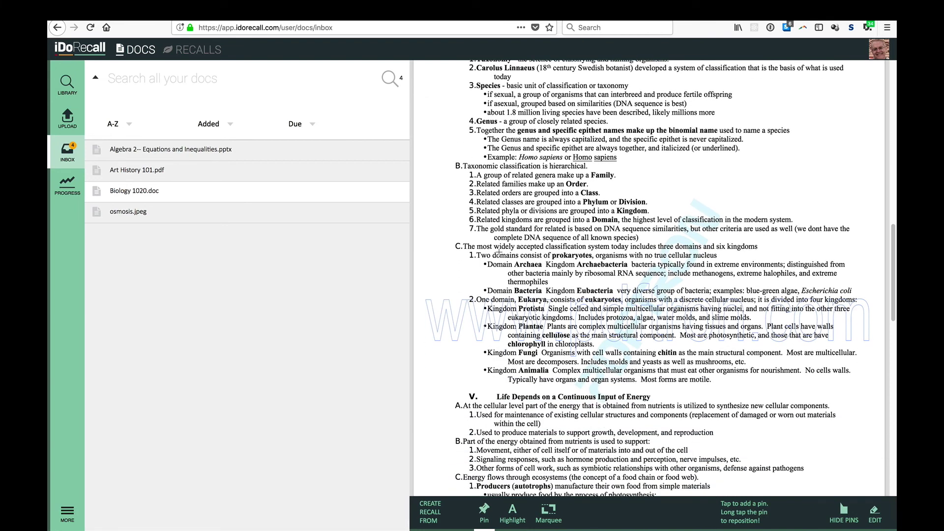
left_click_drag(462, 166, 643, 242)
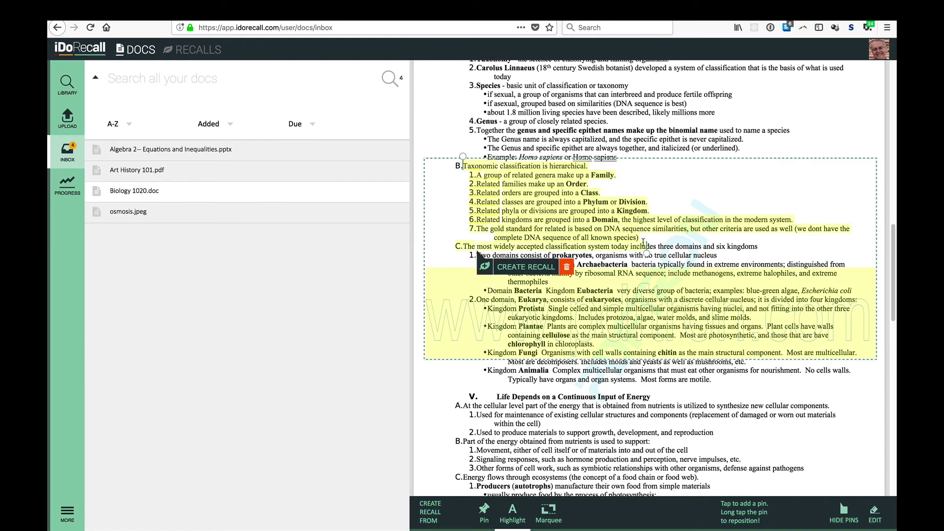
left_click(525, 266)
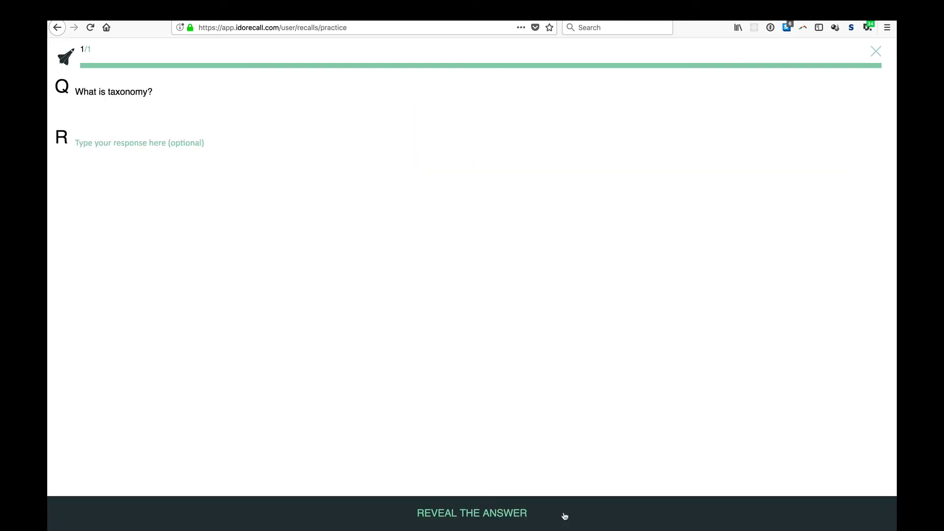
Step: Reveal the taxonomy answer, check its source passage in Biology 1020.doc, and return to the inbox
left_click(564, 516)
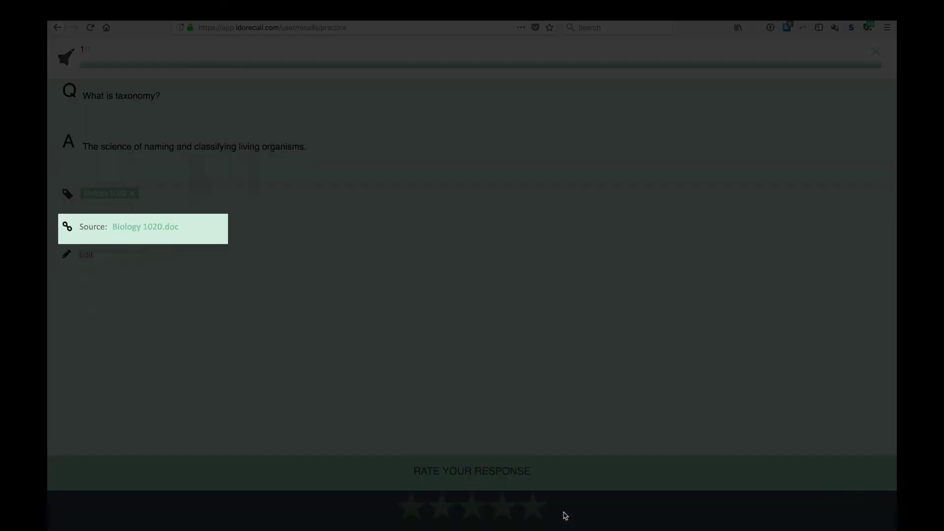
left_click(160, 230)
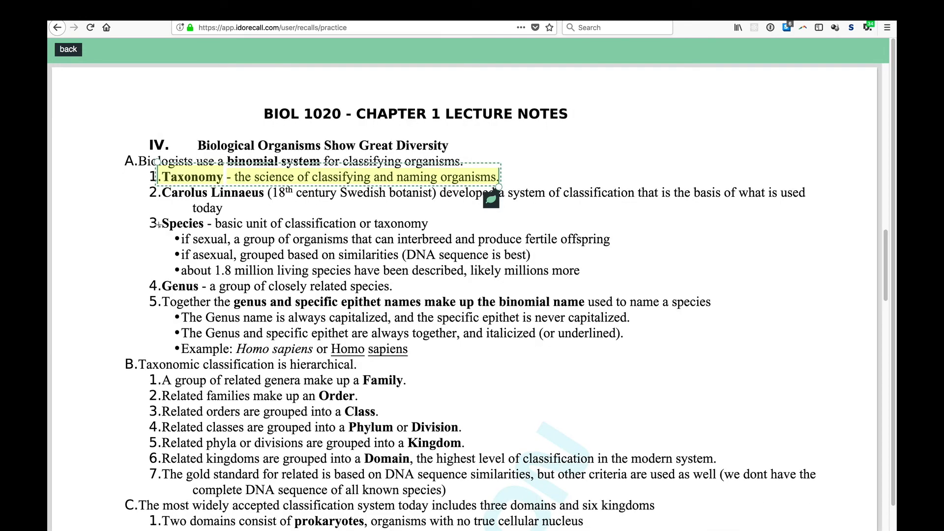
left_click(68, 49)
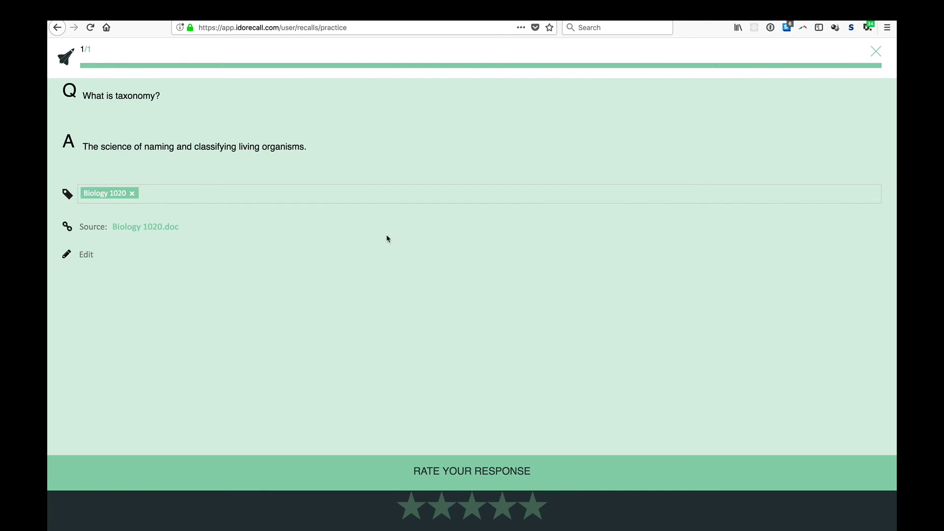
key("super+Left")
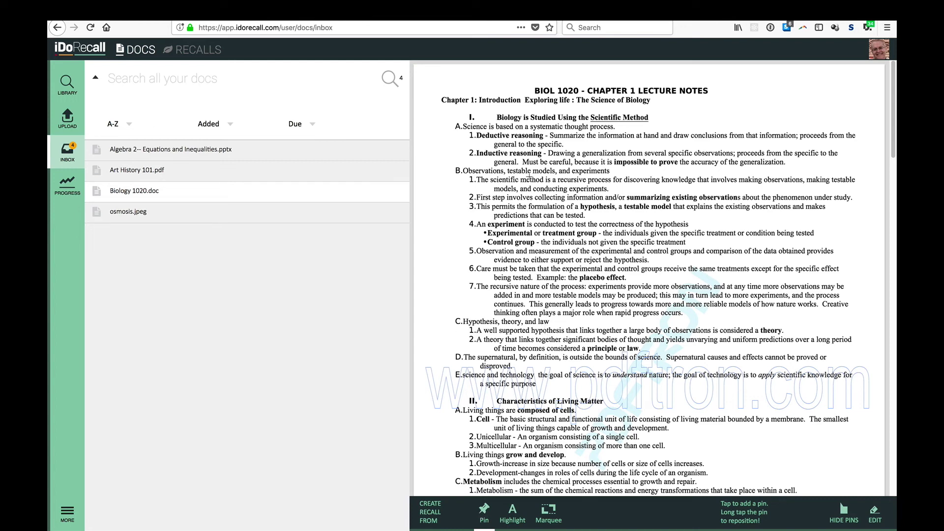
Step: Pin the scientific method section, highlight the observation passage, box an area, then hide the annotations
left_click(619, 166)
key("h")
left_click_drag(477, 251, 649, 259)
key("m")
left_click_drag(527, 83, 757, 136)
scroll(839, 490, "down", 10)
left_click(844, 512)
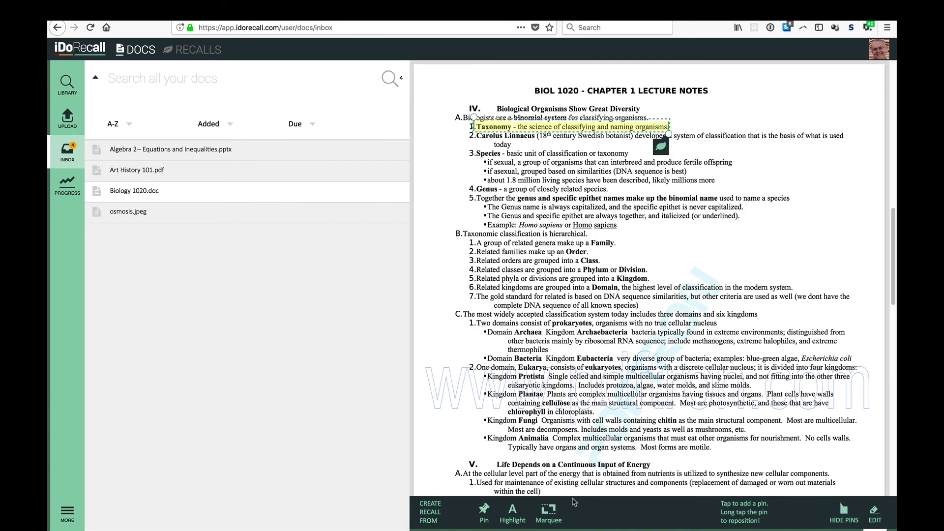
left_click(874, 512)
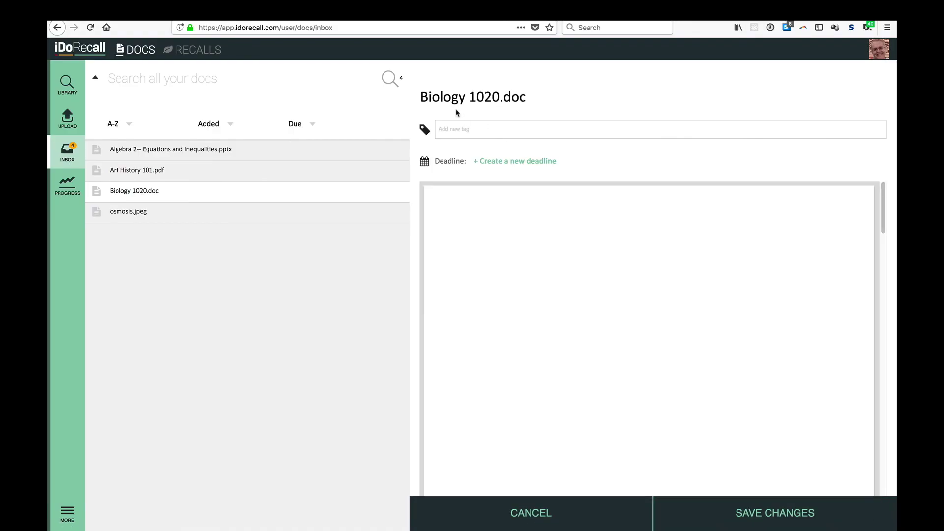
Step: Select the Biology 1020.doc title, start a tag, and add then remove a deadline
left_click(510, 96)
left_click(533, 97, "shift")
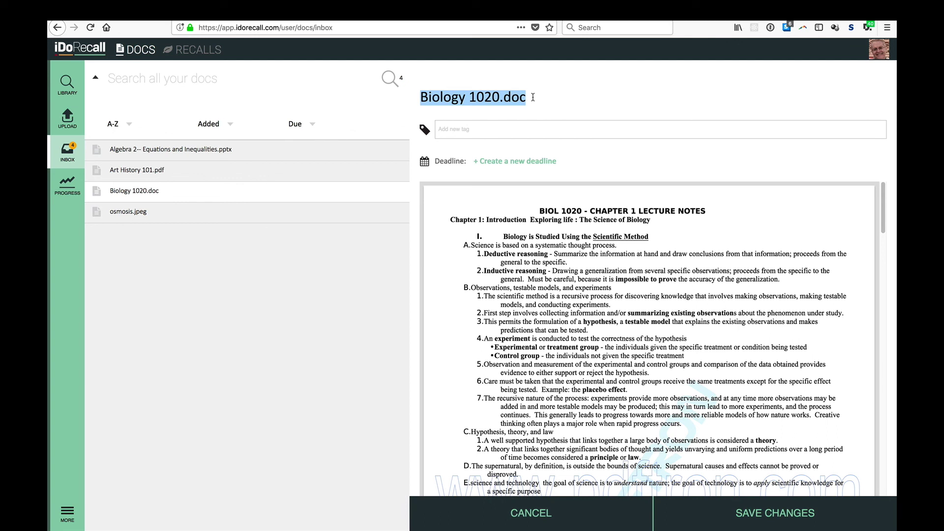
left_click(533, 97)
left_click(473, 128)
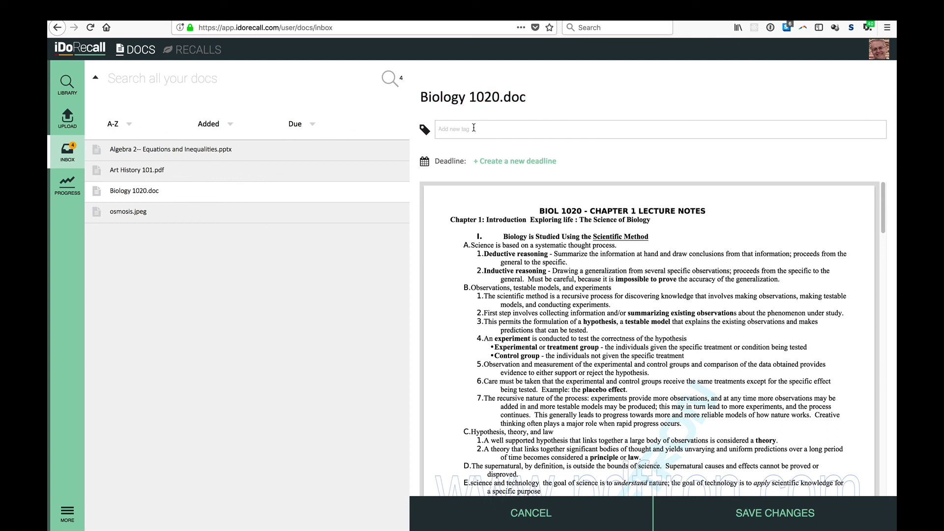
left_click(477, 162)
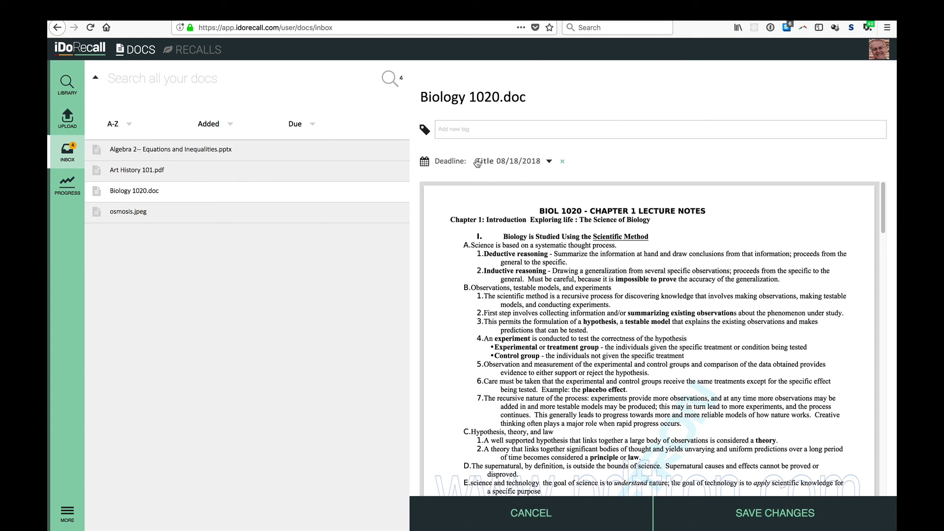
left_click(562, 163)
Step: File Biology 1020.doc from the inbox into the library
mouse_move(375, 196)
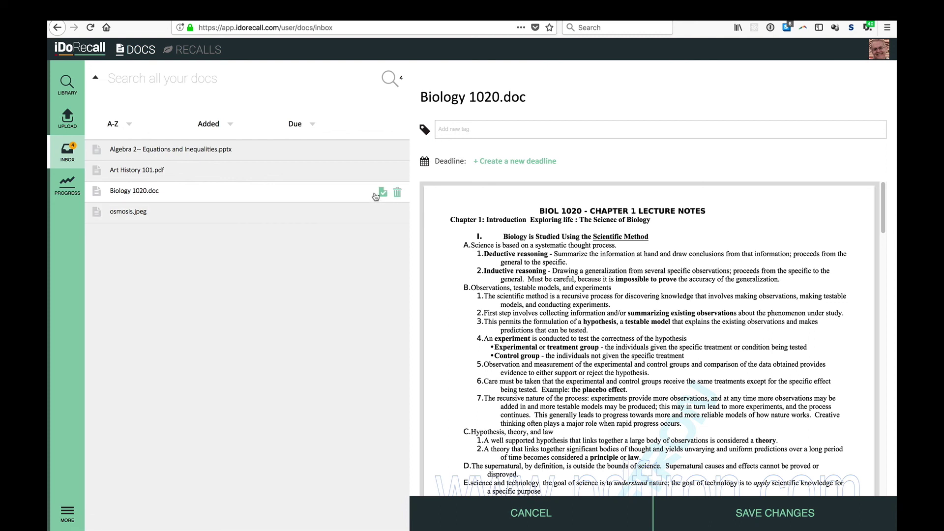
left_click(382, 193)
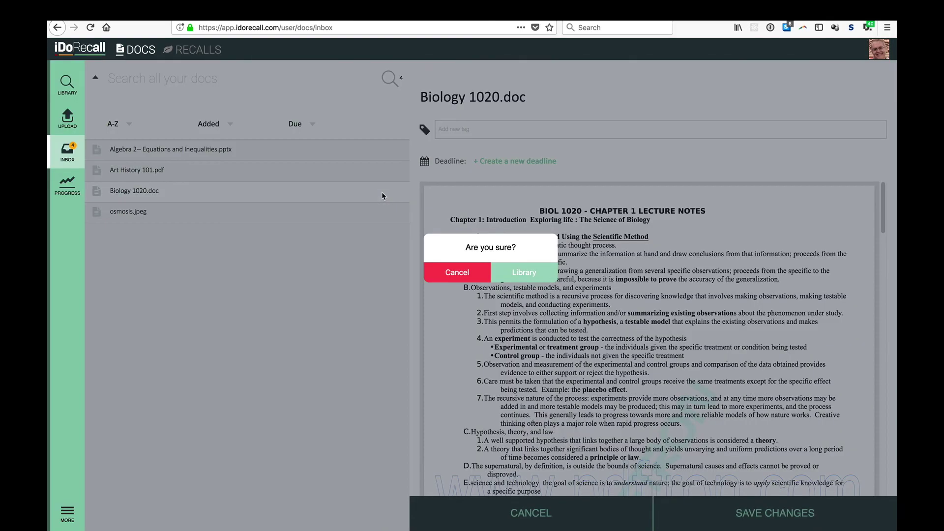